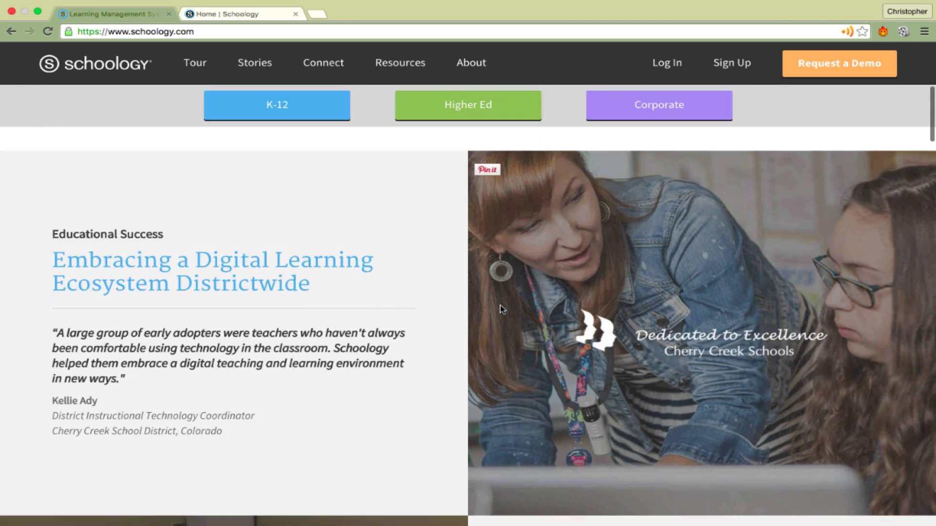
scroll(502, 309, down, 4)
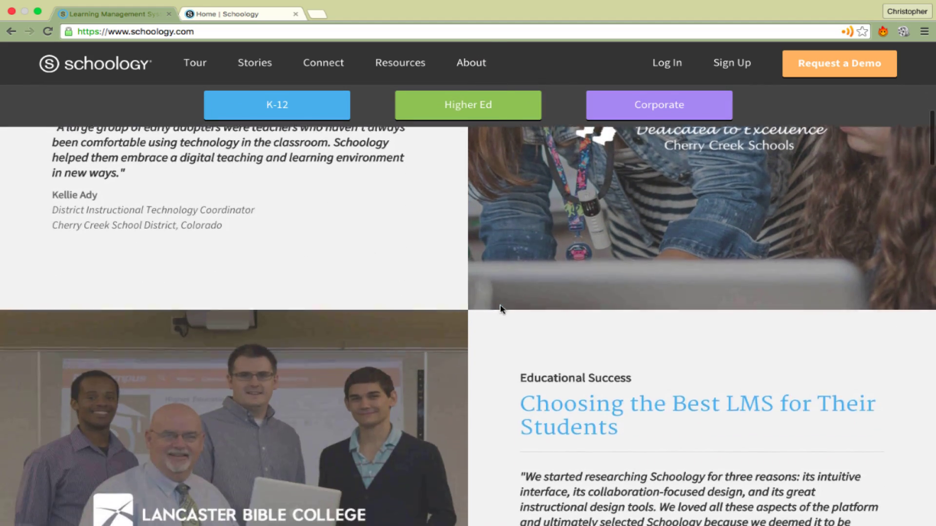
scroll(502, 309, up, 10)
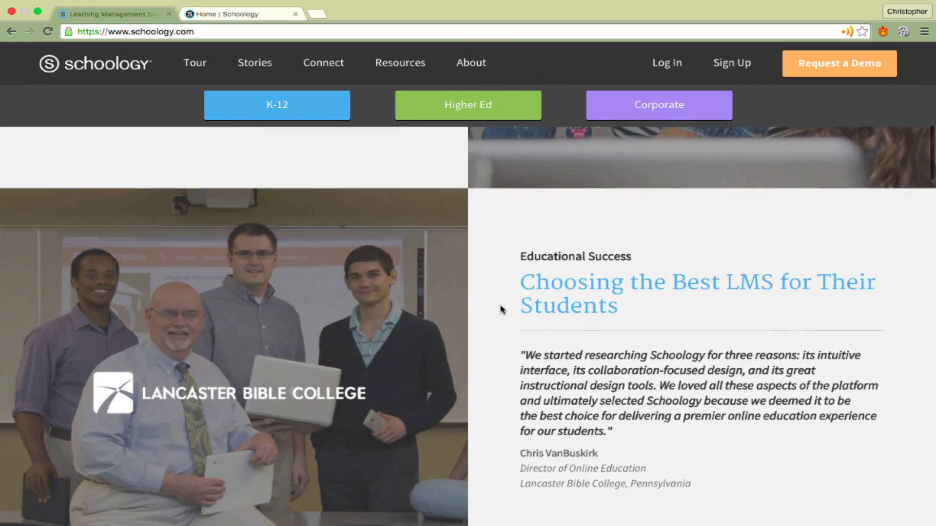
scroll(502, 309, up, 5)
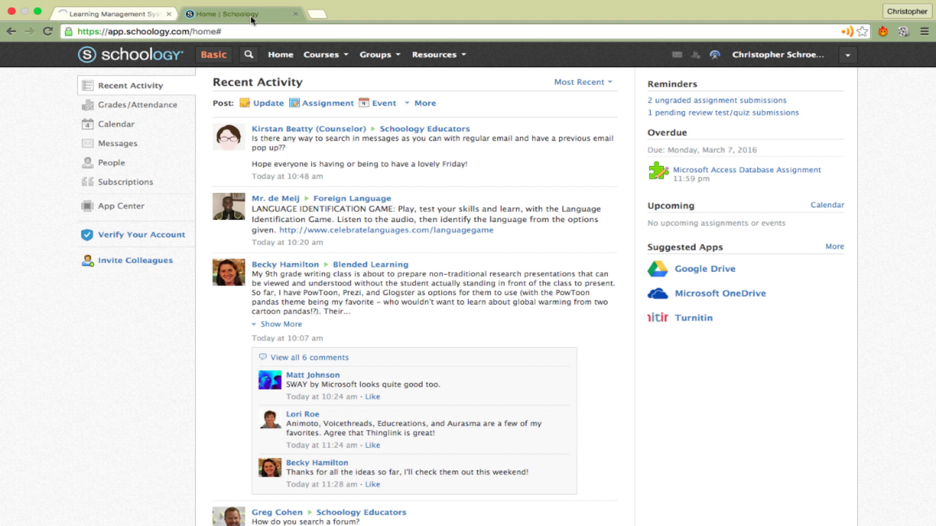
Close the "Learning Management System" browser tab, leaving the Schoology home page open.
click(251, 19)
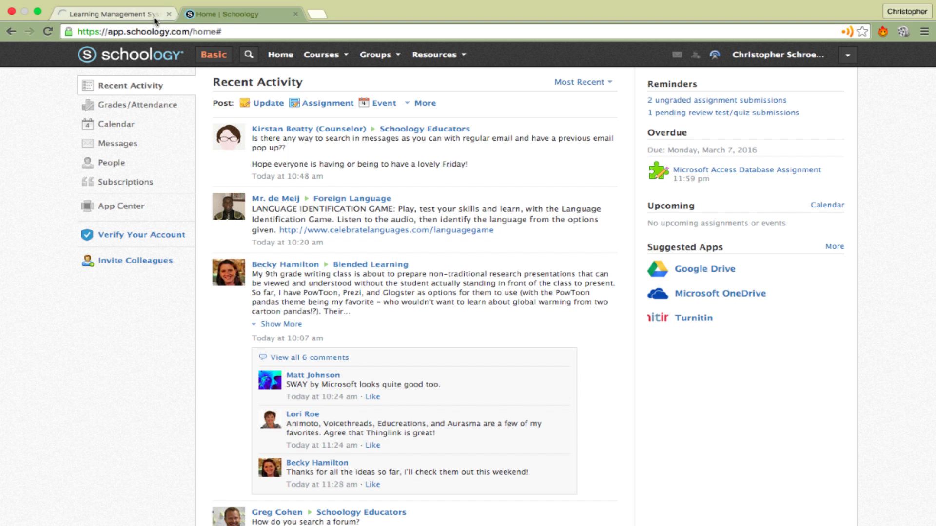
click(168, 15)
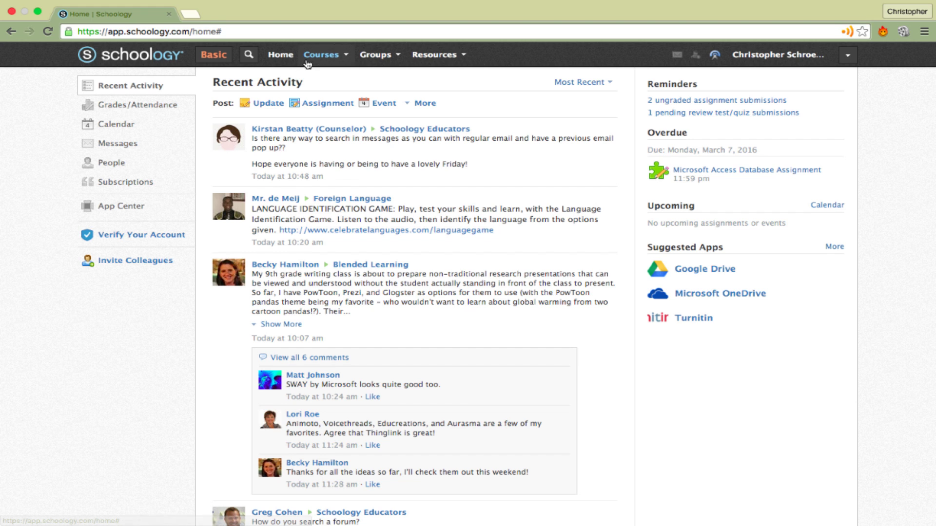
Look through the Courses, Groups and Resources lists and the recent notifications on the Schoology home page.
click(345, 58)
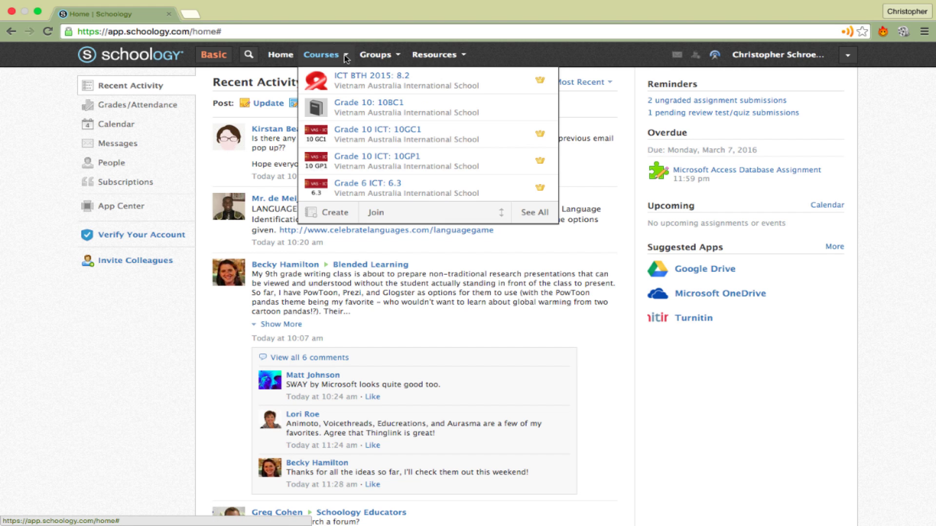
click(345, 58)
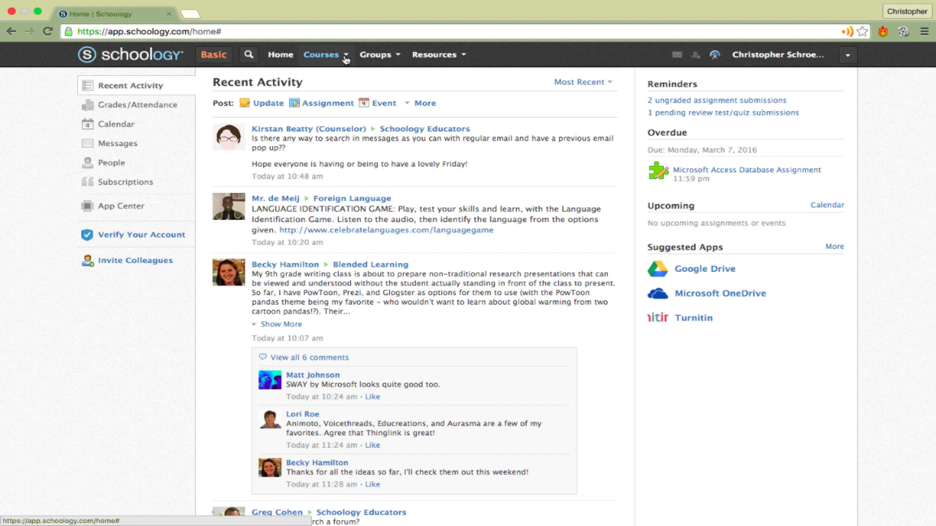
click(398, 58)
click(399, 57)
click(463, 57)
click(463, 57)
click(715, 58)
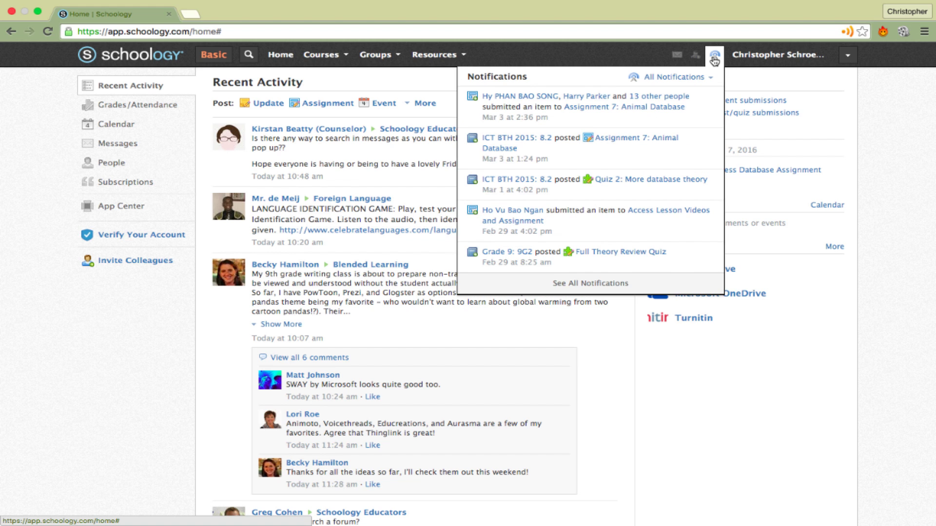
click(715, 58)
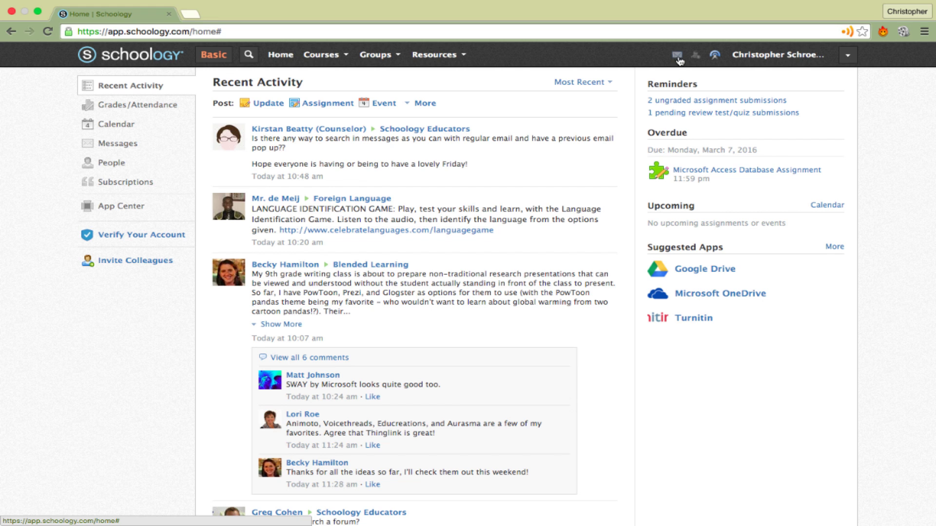
Open the Grade 9 – ICT: 9B5 course in a new browser tab and switch to it.
click(321, 54)
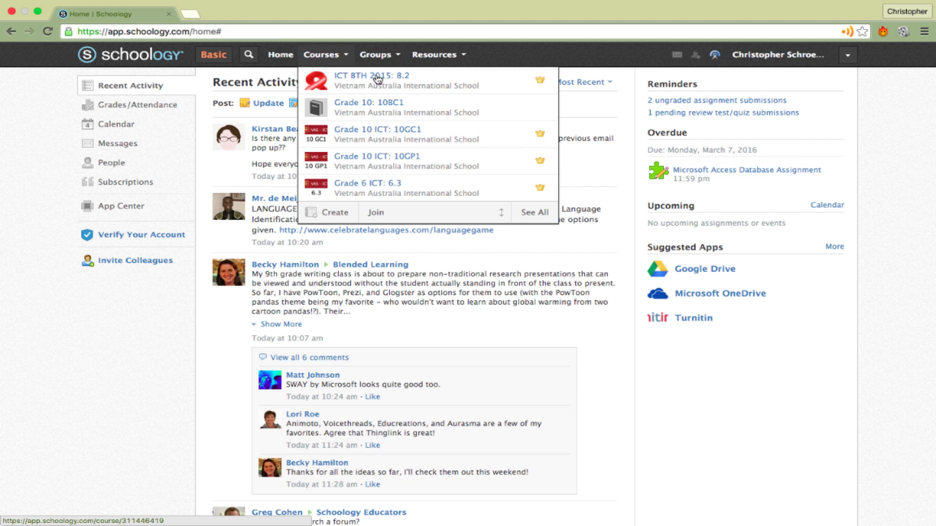
scroll(382, 92, down, 3)
scroll(397, 115, down, 3)
super+click(441, 170)
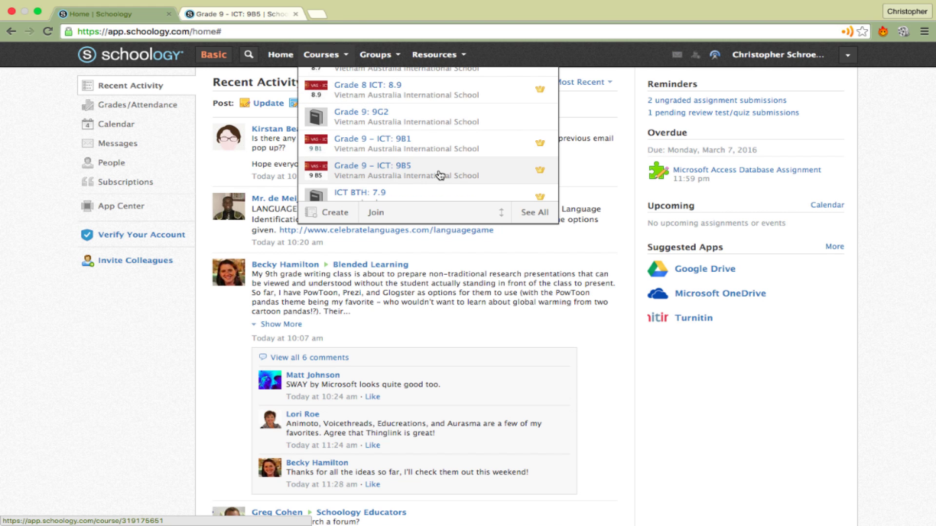
key(ctrl+Tab)
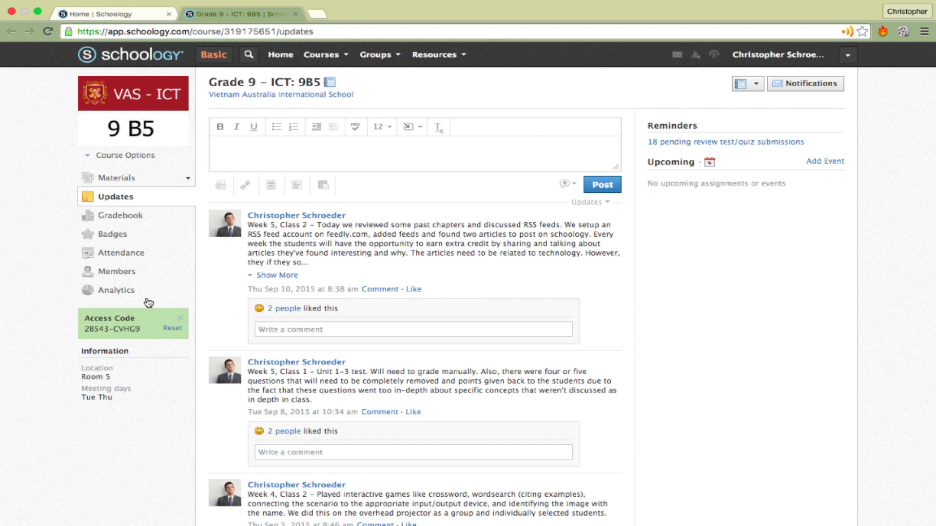
Start a new assignment in the course materials named "Test Assignment 2" with the description "The description of the assignment will go here.".
click(127, 183)
click(285, 126)
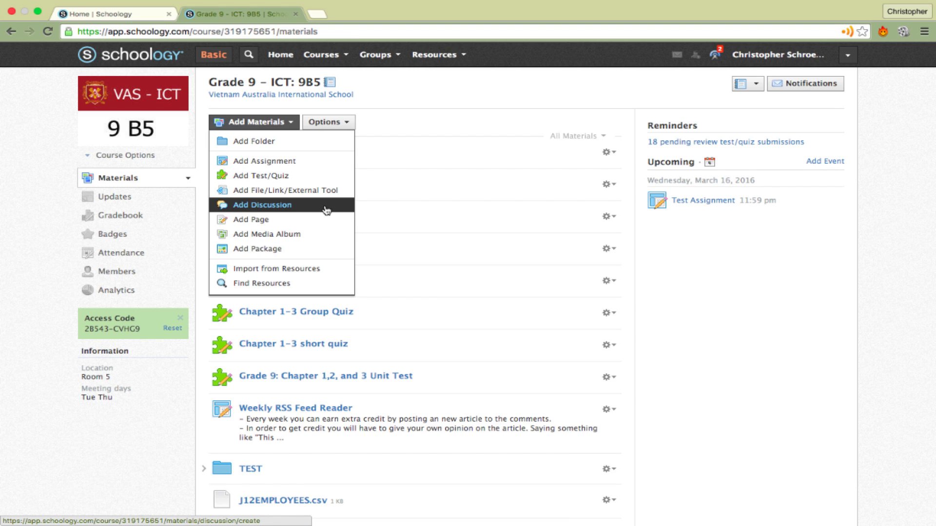
click(289, 167)
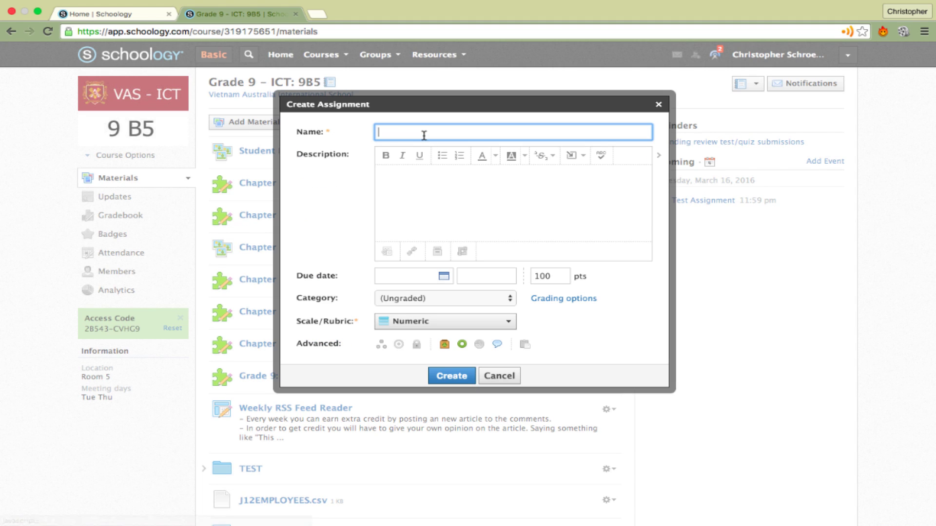
click(423, 135)
text(Test Assignment)
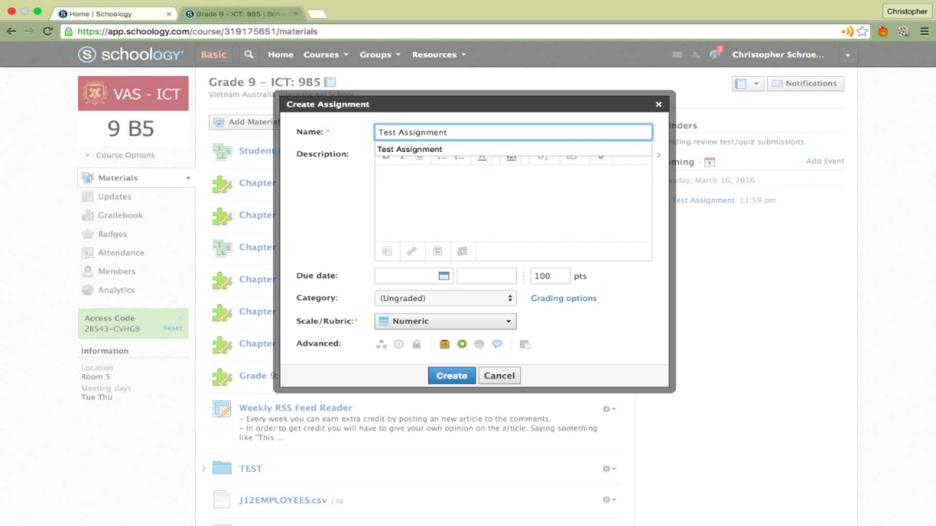
text( 2)
click(420, 189)
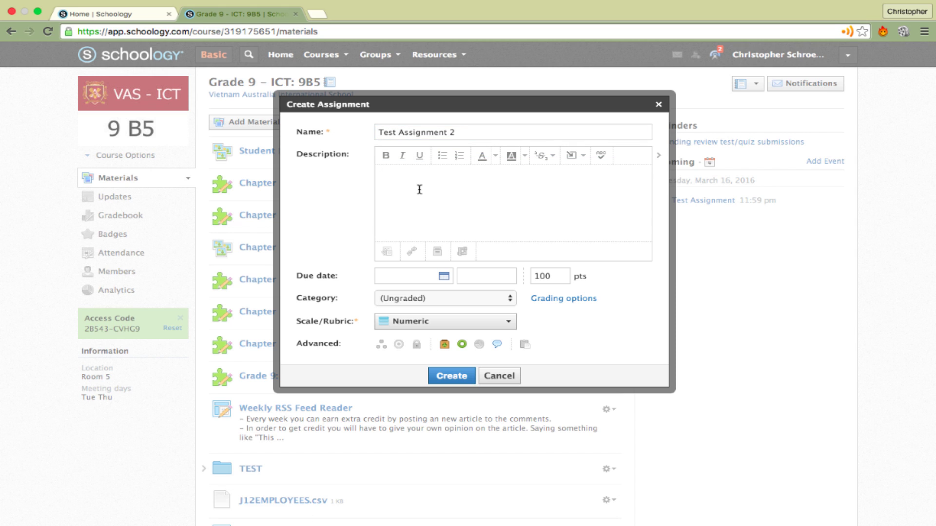
text(The description of the assignment will go here.)
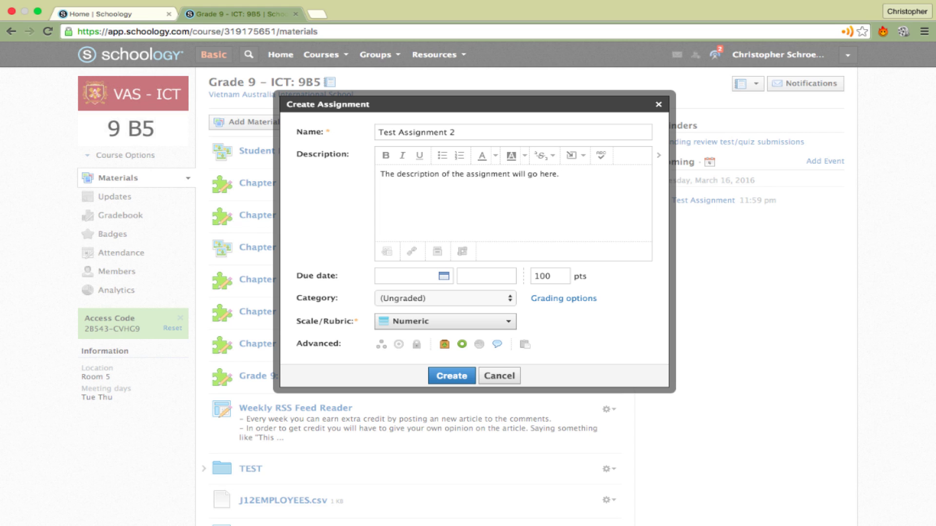
Set the assignment's due date to 3/17/16, keep the Numeric scale, and create the assignment.
click(433, 281)
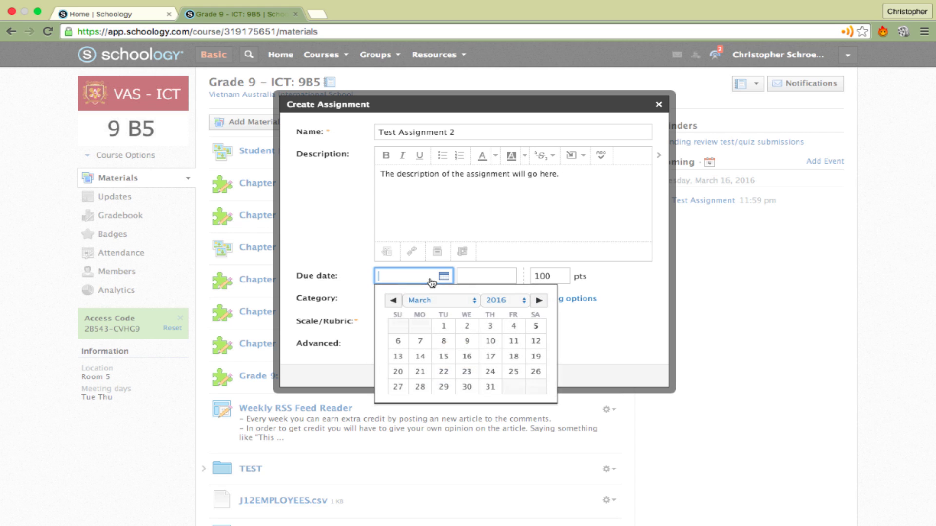
click(492, 357)
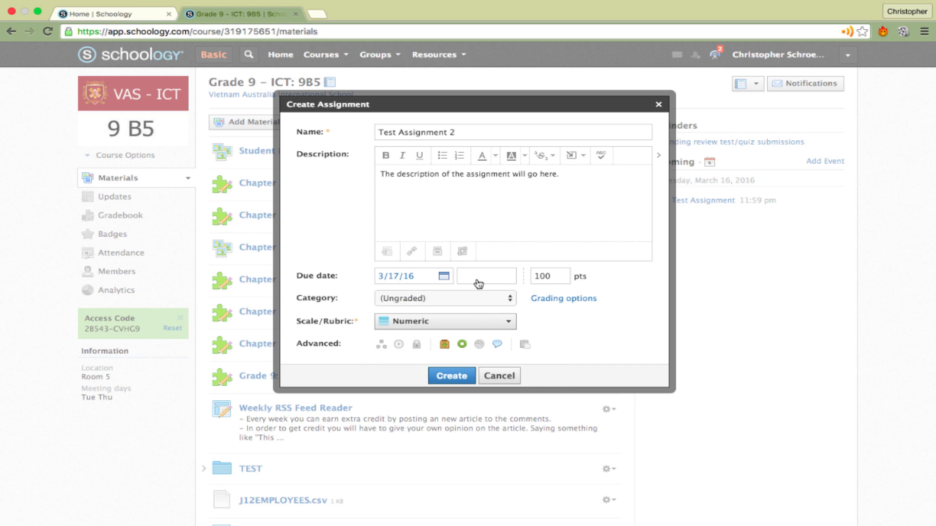
click(475, 321)
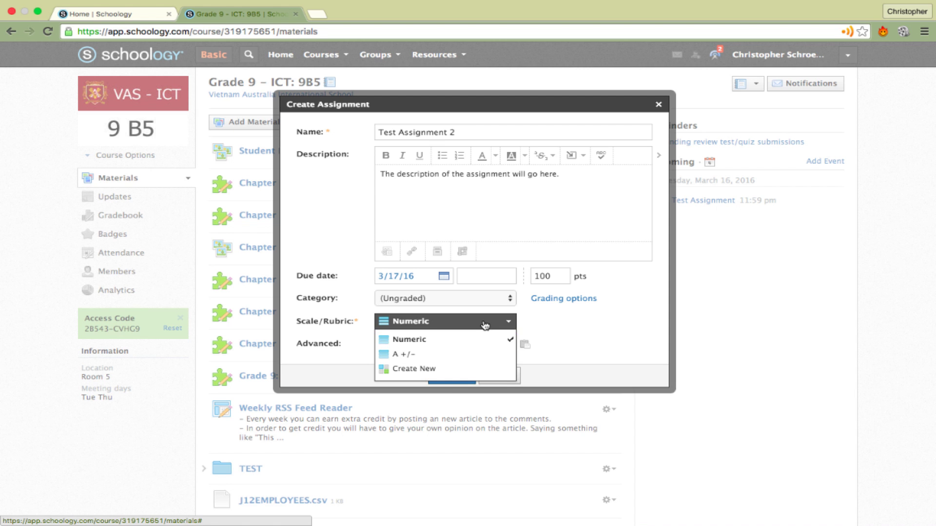
click(484, 324)
click(451, 377)
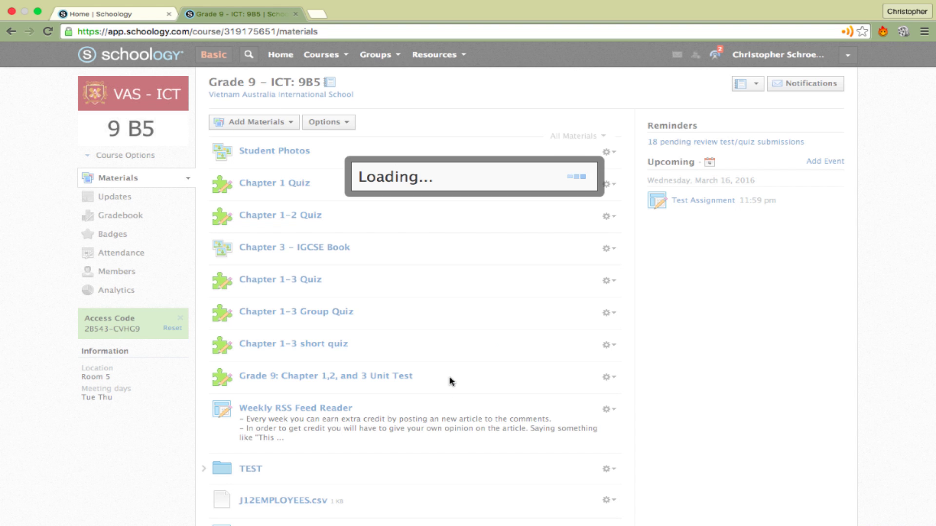
scroll(452, 381, down, 5)
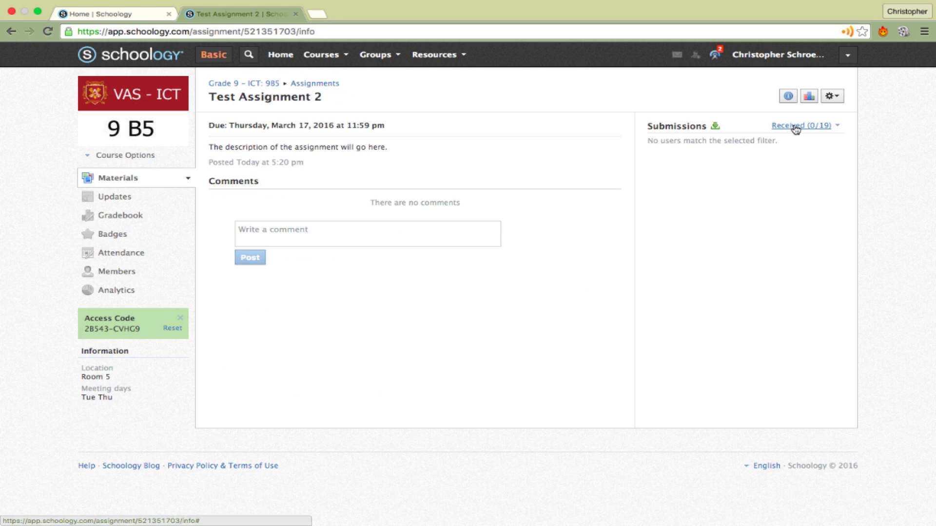
Check the submissions filter and the grade statistics of Test Assignment 2.
click(838, 126)
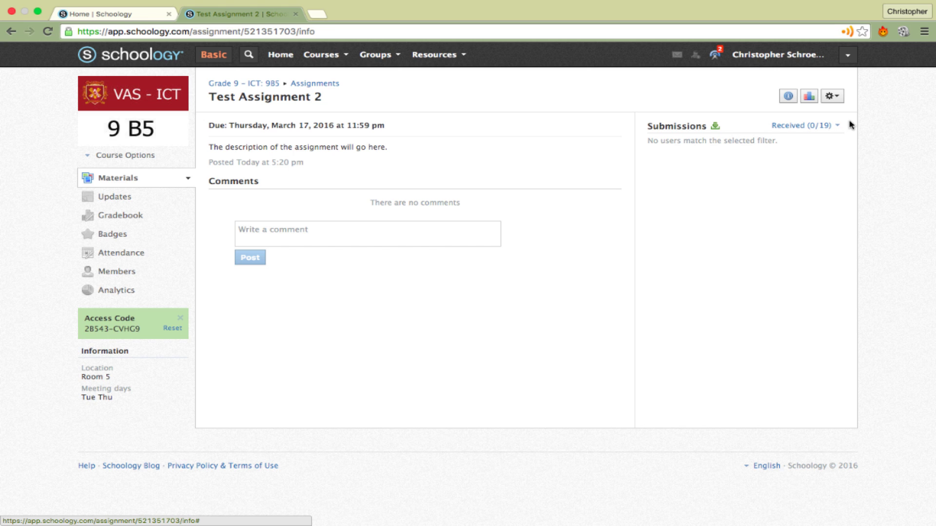
click(808, 97)
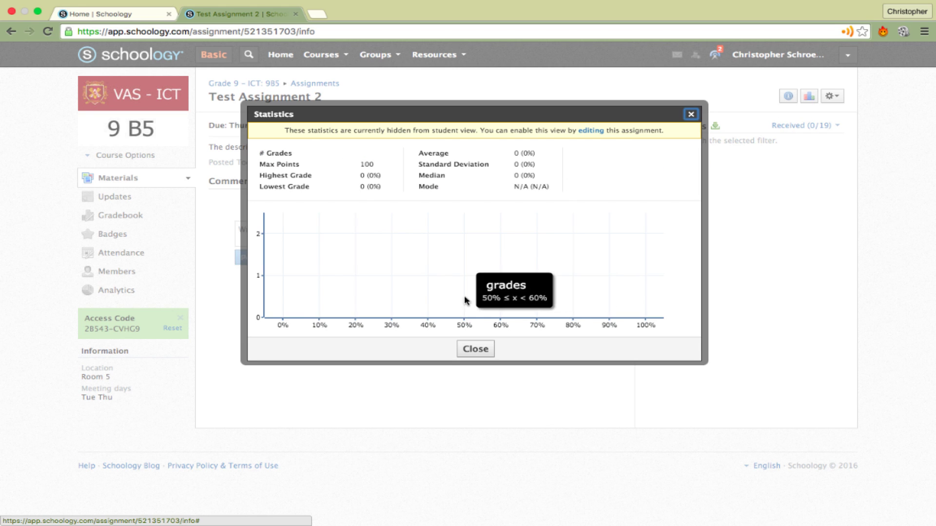
click(488, 353)
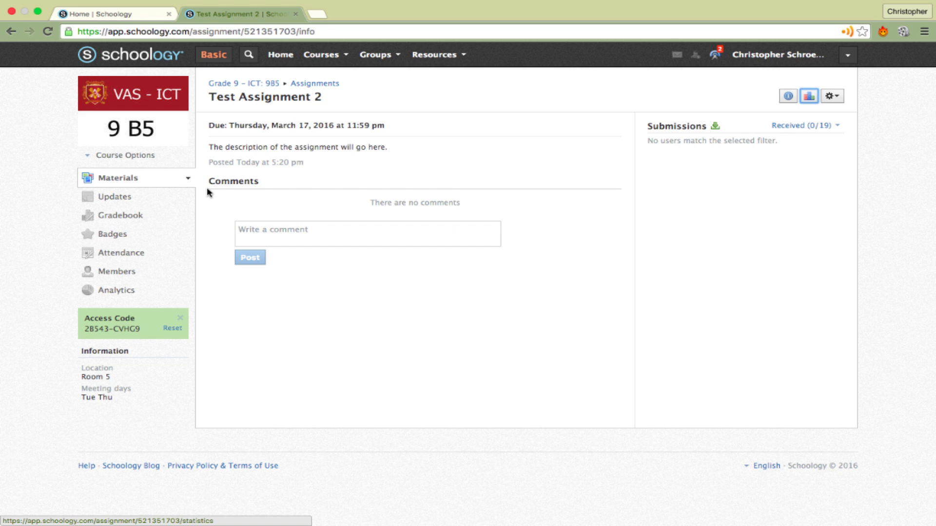
Open the Chapter 1 Quiz results from the course materials and examine the quiz's grade statistics and distribution chart.
click(157, 185)
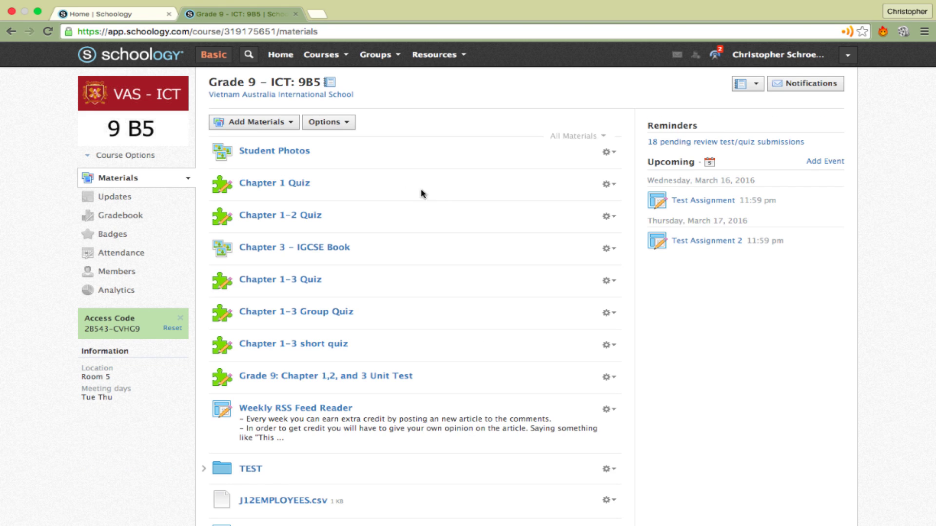
click(294, 190)
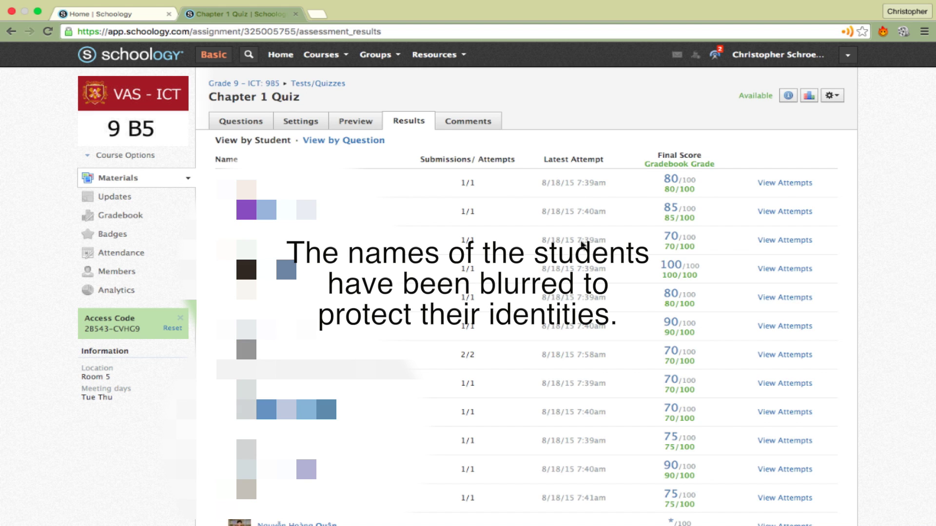
click(809, 96)
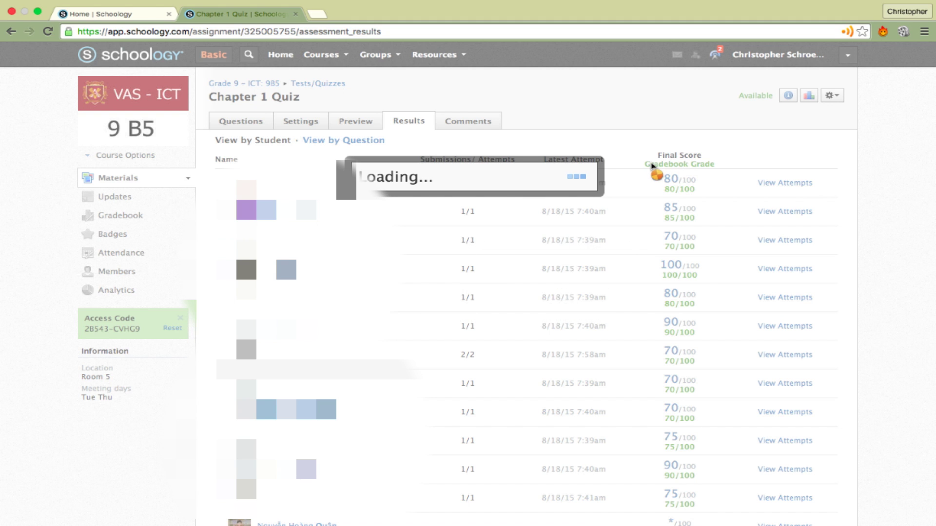
mouse_move(540, 253)
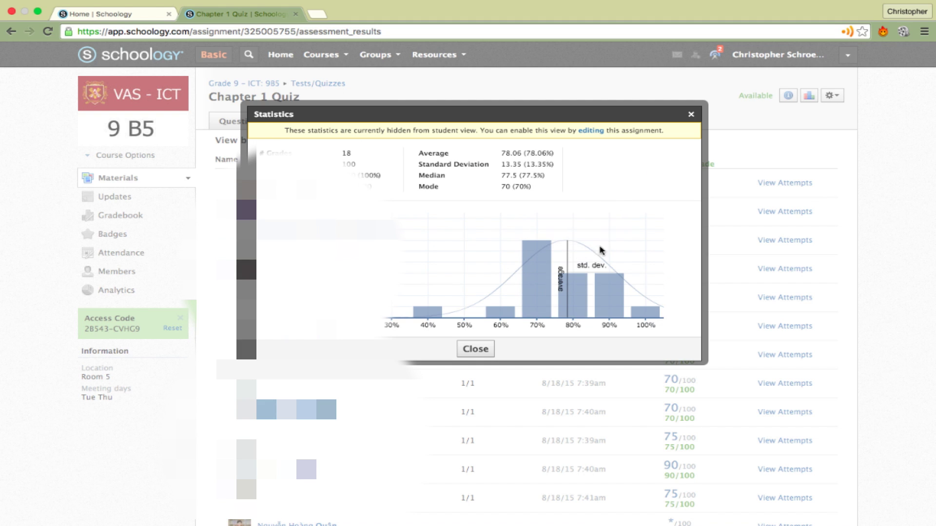
mouse_move(609, 289)
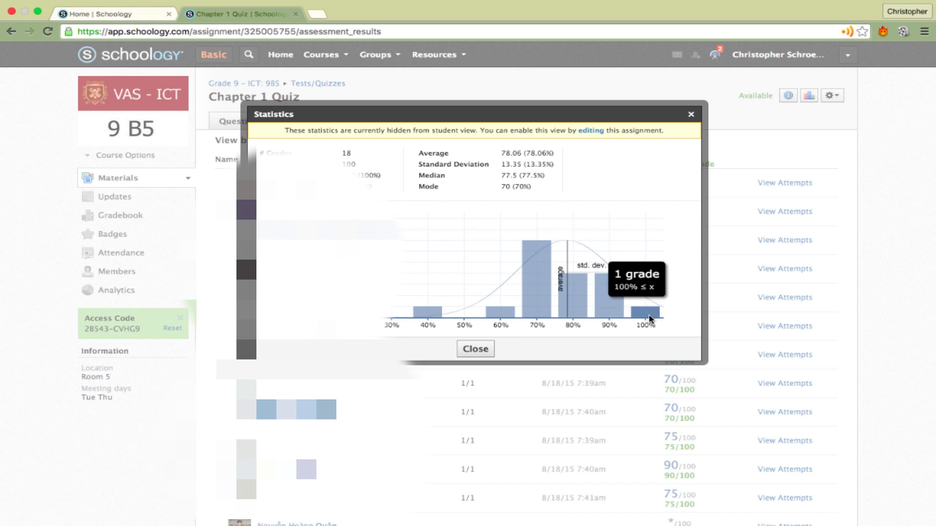
mouse_move(584, 257)
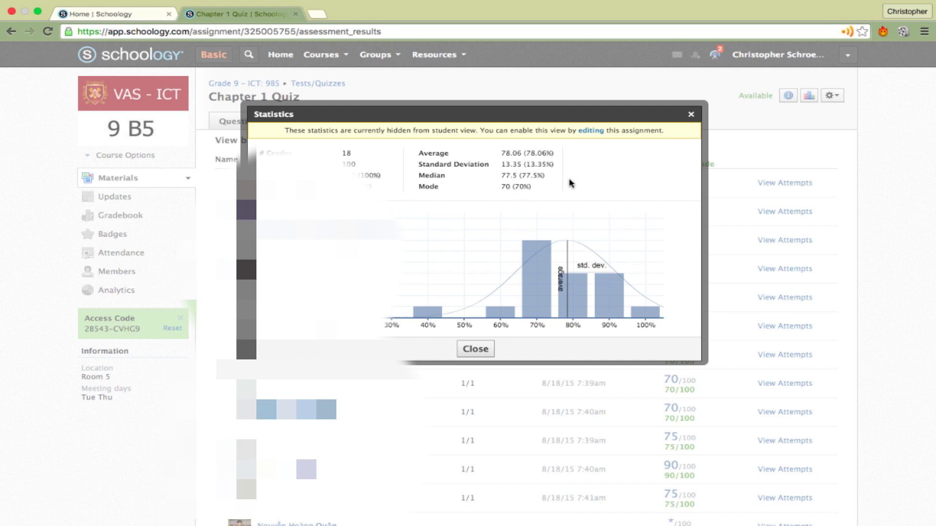
click(475, 348)
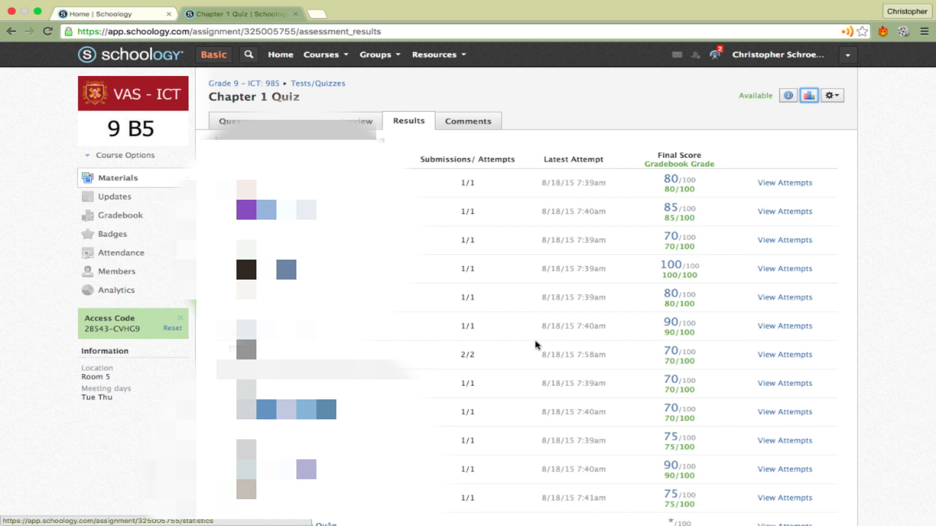
View the attempts of the sixth listed student in the quiz results and open submission 1.
scroll(536, 345, down, 3)
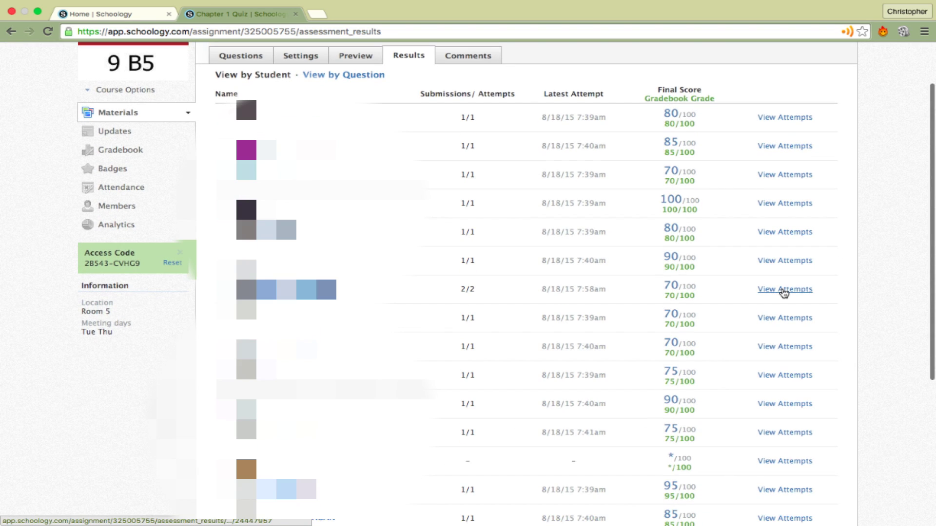
click(783, 261)
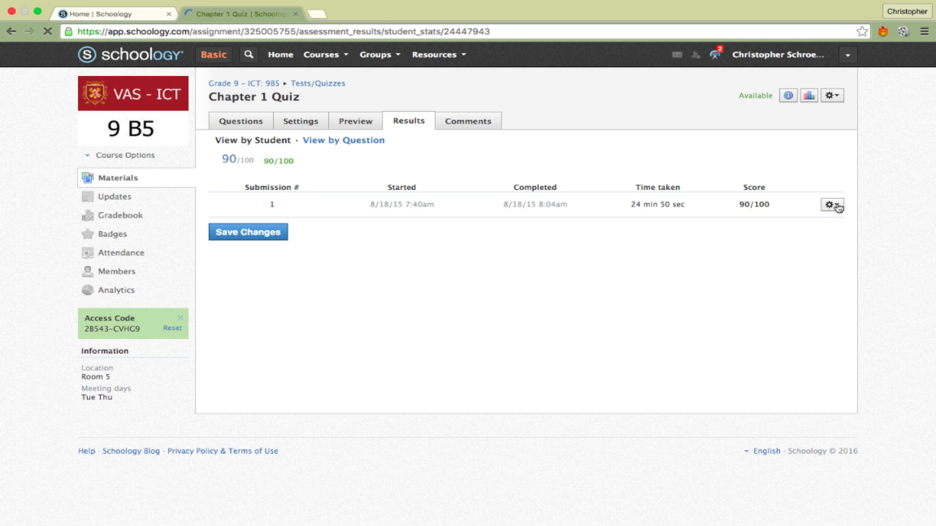
click(838, 208)
click(800, 221)
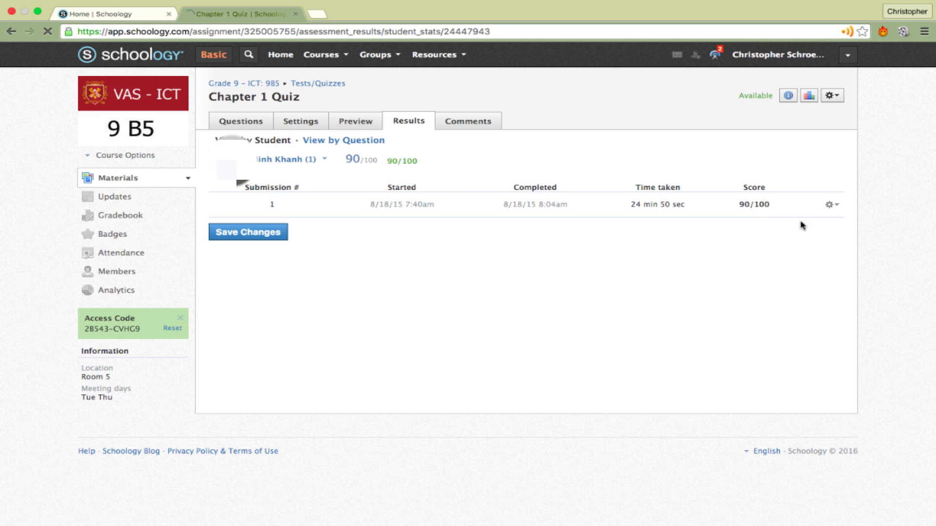
Examine the answers throughout the student's quiz submission and open an empty comment on Question 14.
scroll(497, 318, down, 20)
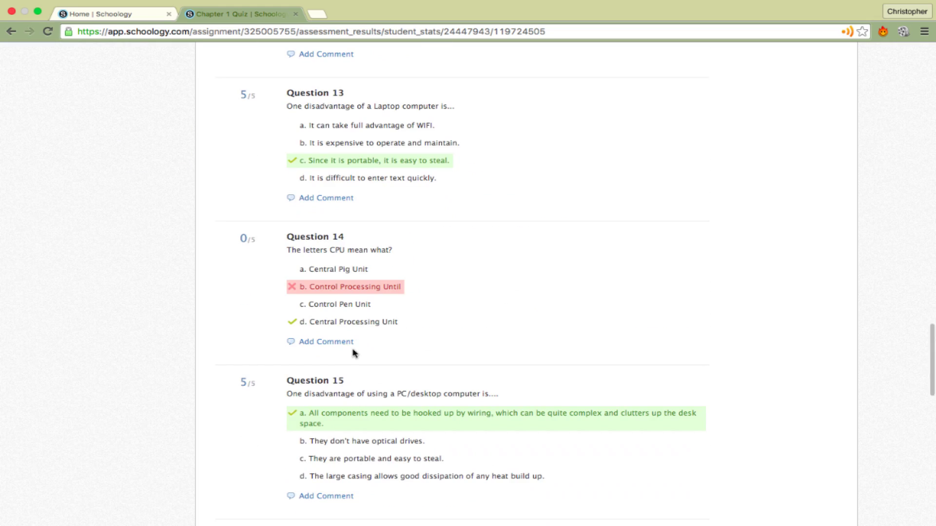
click(337, 342)
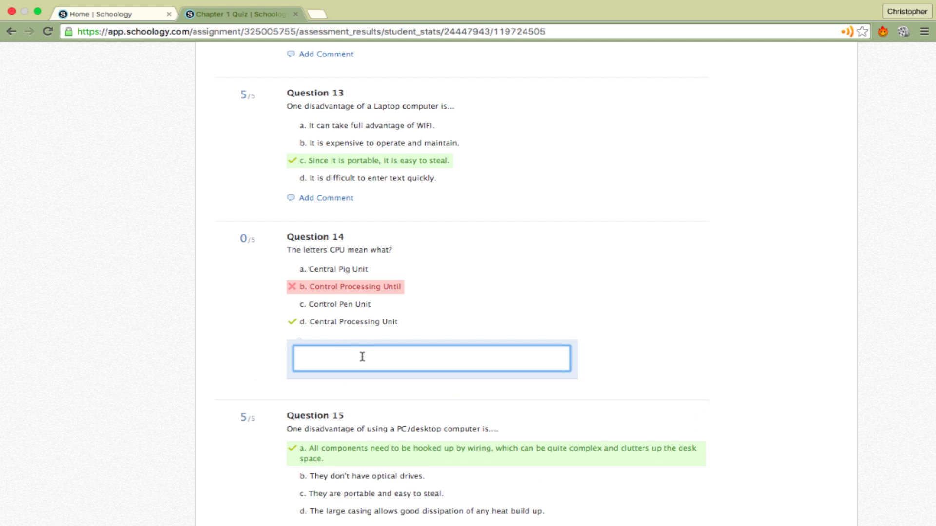
scroll(322, 167, down, 2)
scroll(581, 219, up, 15)
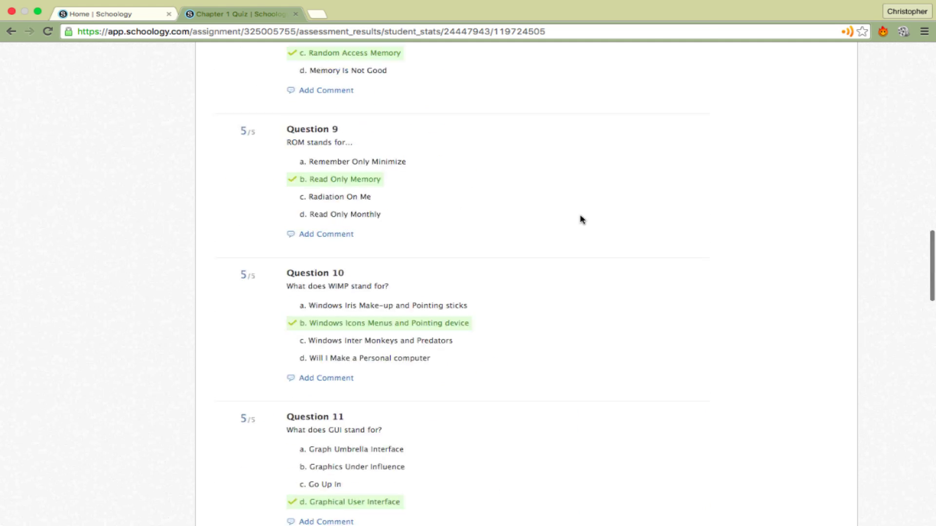
scroll(582, 219, up, 15)
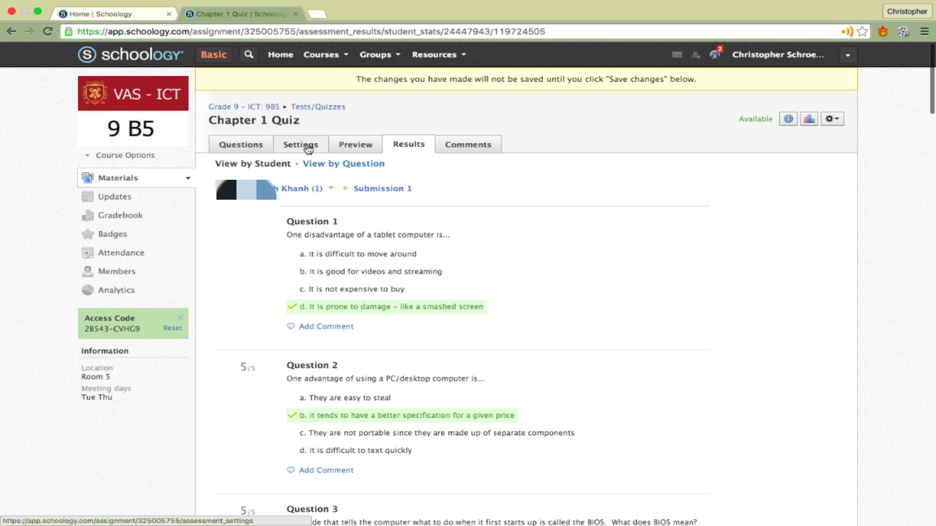
Open the Chapter 1 Quiz settings and change the availability to "Available from... until...".
click(308, 146)
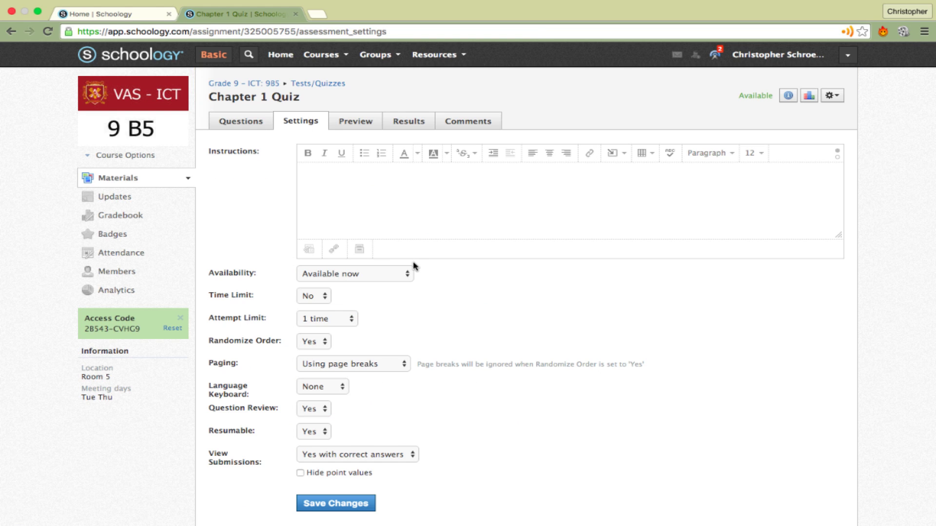
click(404, 274)
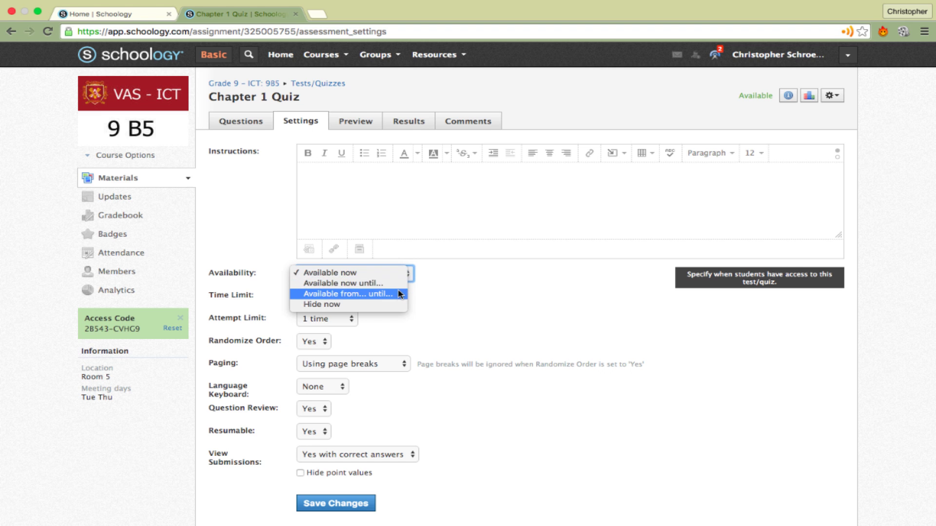
click(391, 295)
scroll(438, 341, down, 2)
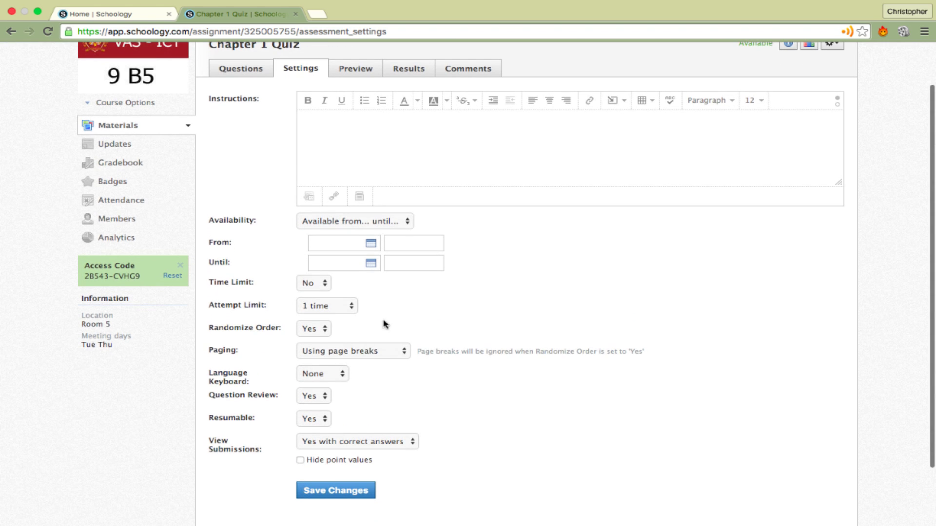
Enable the quiz's time limit and set it to 30 minutes.
click(314, 282)
click(317, 293)
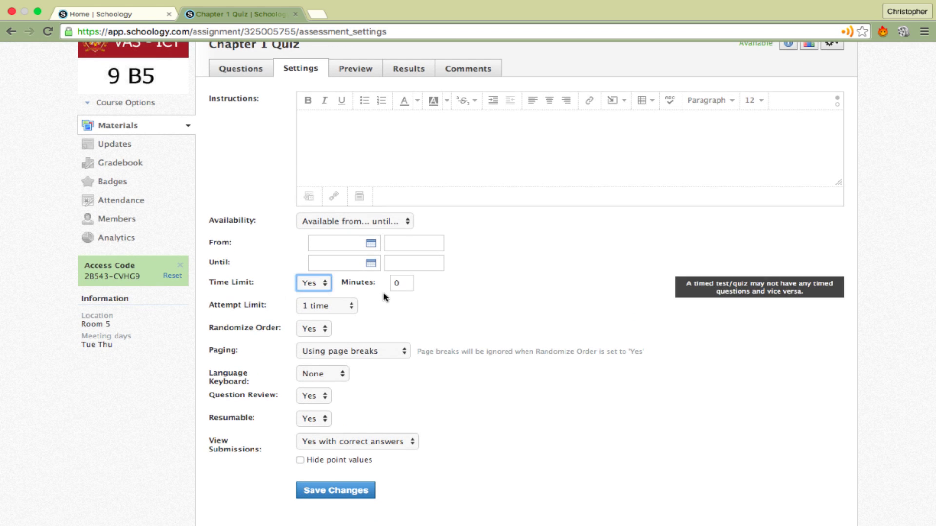
click(397, 284)
text(30)
Keep Randomize Order at Yes and set the quiz's Paging to "One question per page".
scroll(414, 334, down, 2)
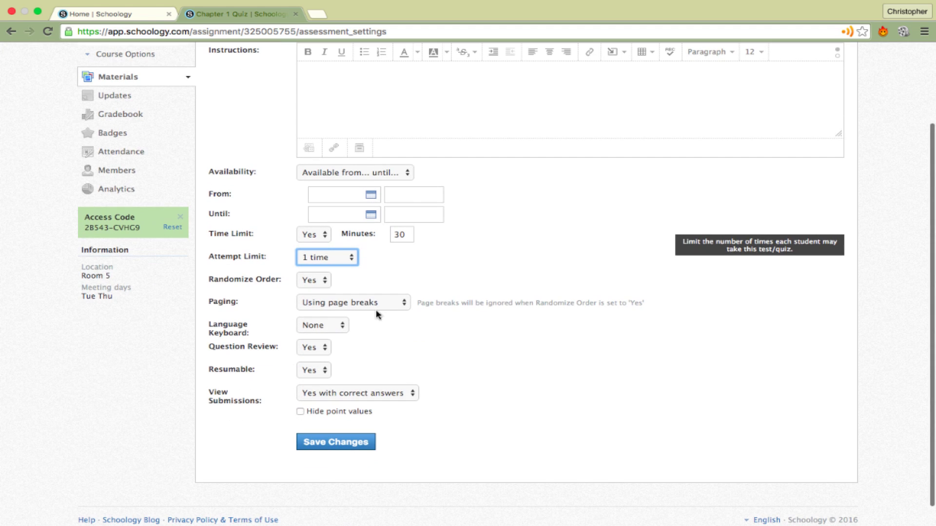
click(321, 282)
click(322, 282)
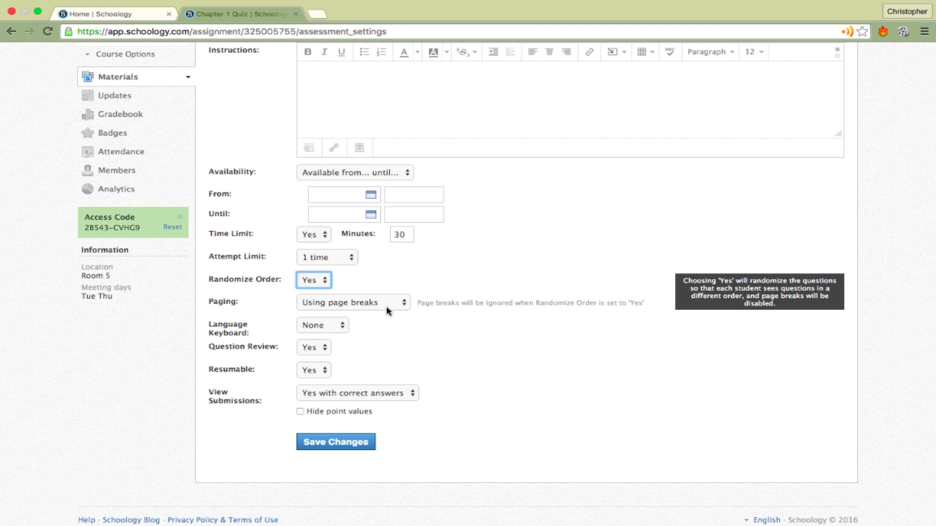
click(388, 304)
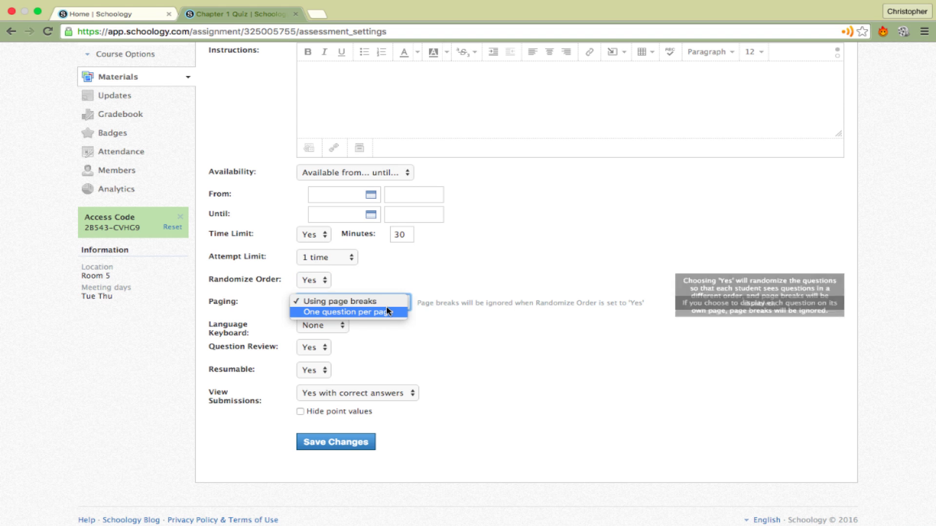
click(390, 313)
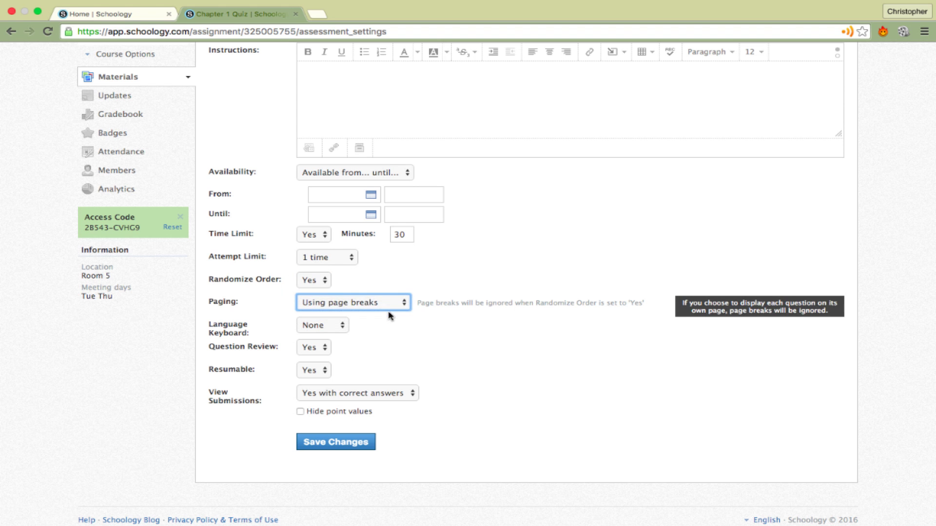
scroll(393, 332, down, 1)
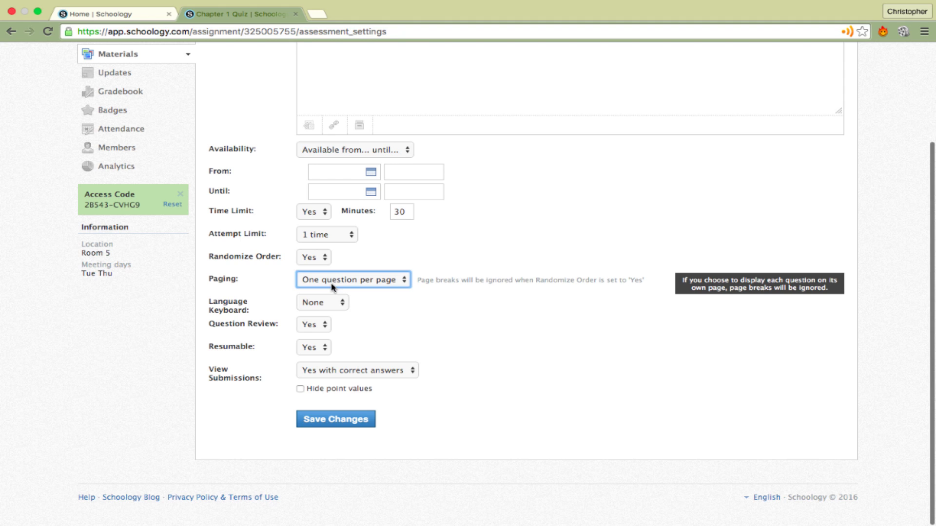
Set Question Review to No and keep Resumable at Yes for the quiz.
click(325, 325)
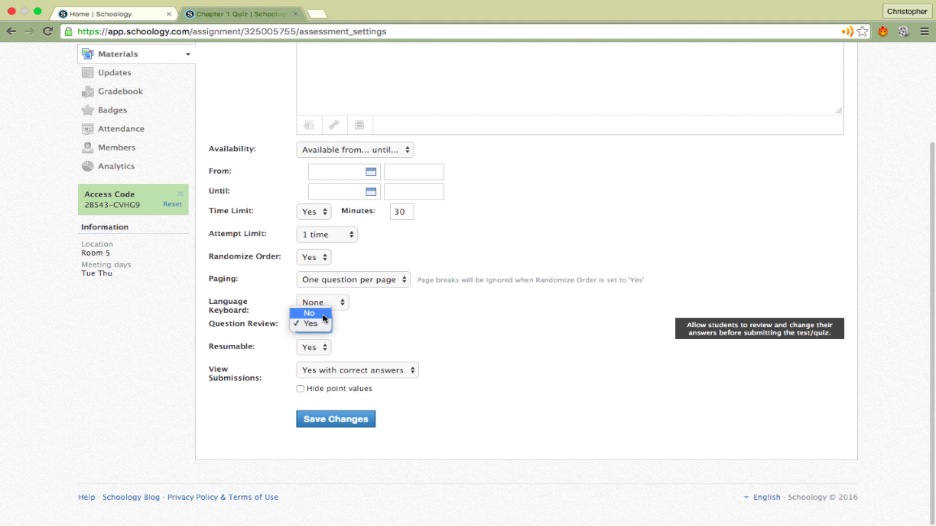
click(324, 320)
key(n)
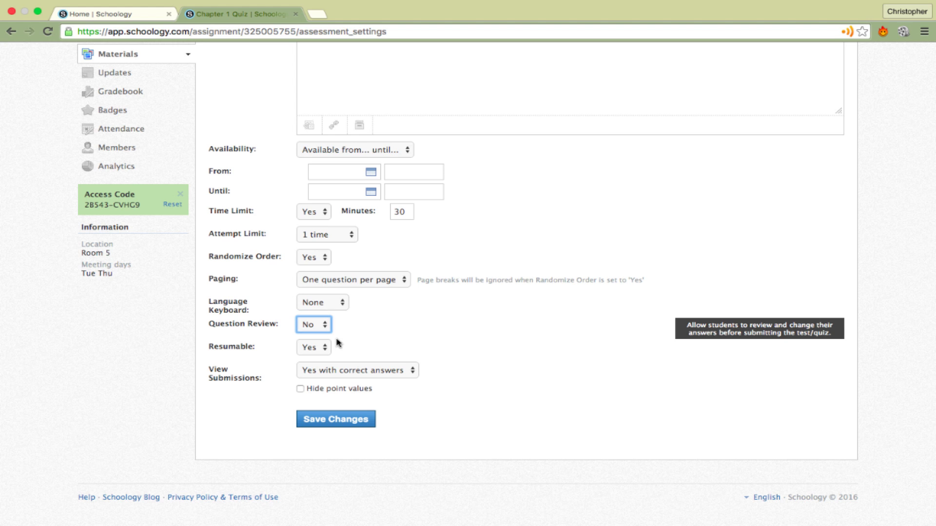
click(325, 347)
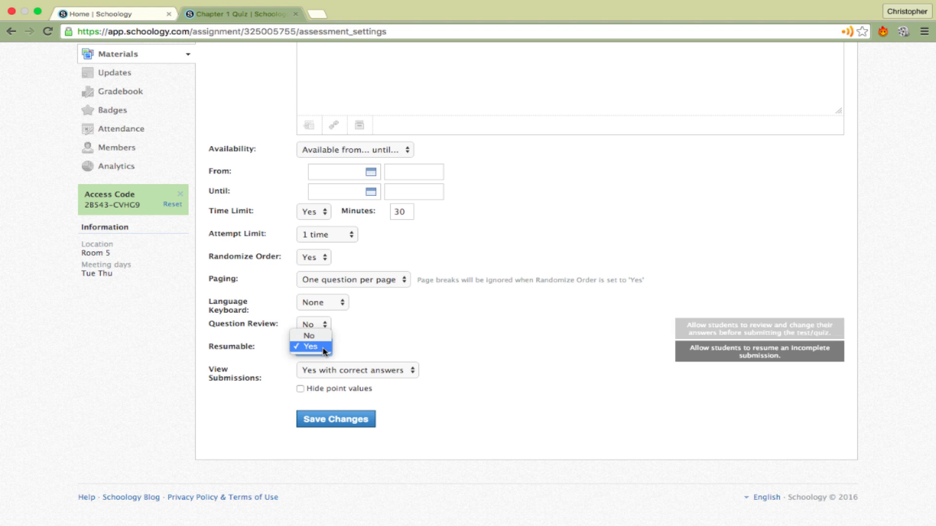
click(358, 353)
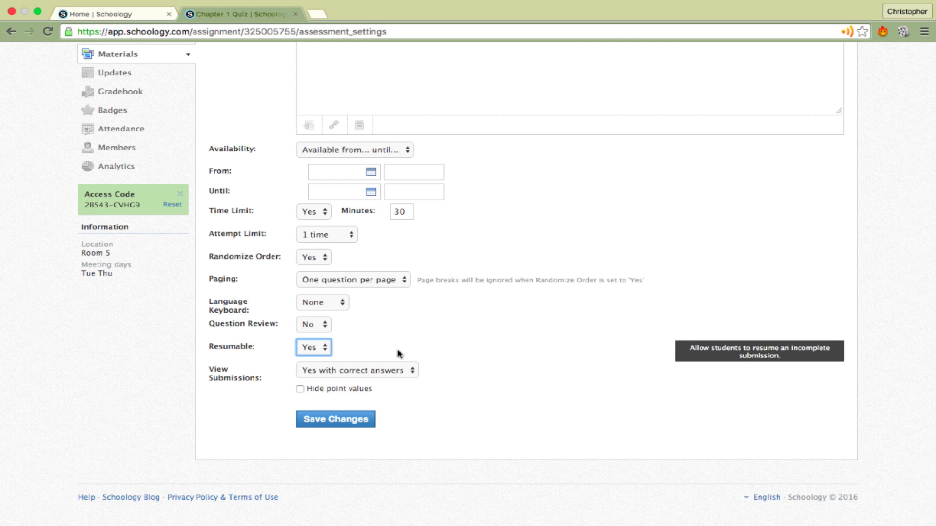
Set View Submissions to No so students cannot see their quiz results.
click(396, 370)
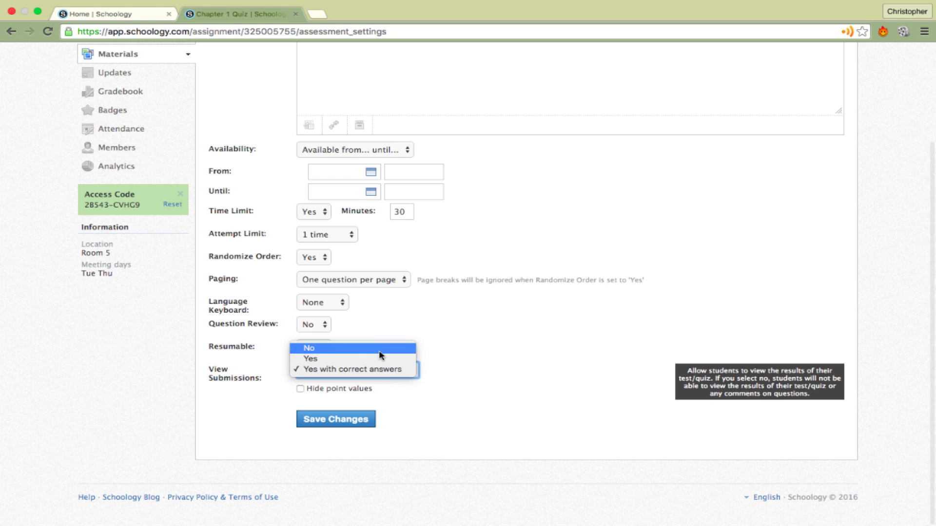
key(Return)
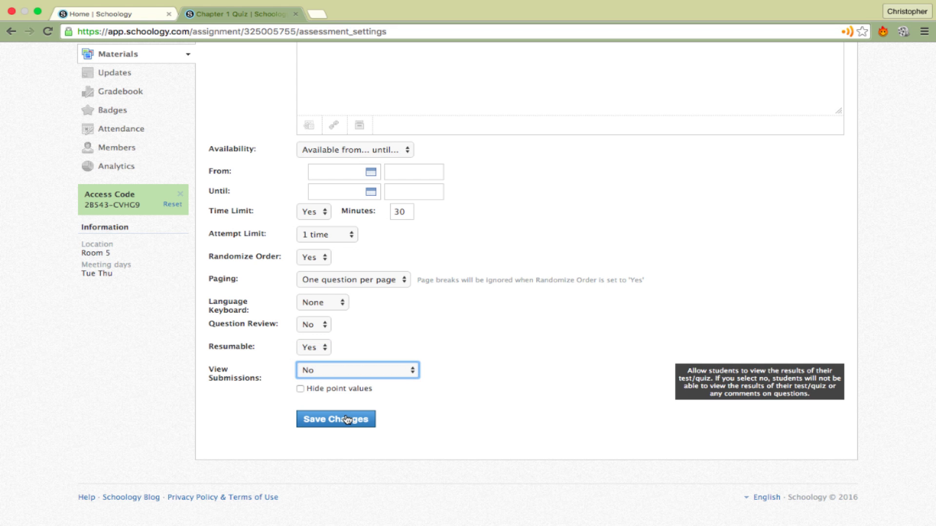
scroll(568, 256, up, 5)
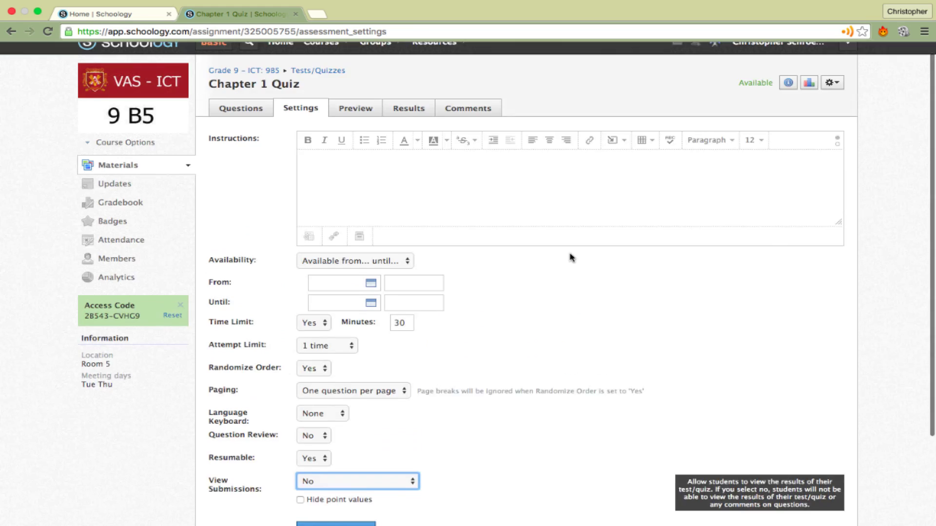
Go to the quiz's questions and start adding random questions from question banks.
click(241, 122)
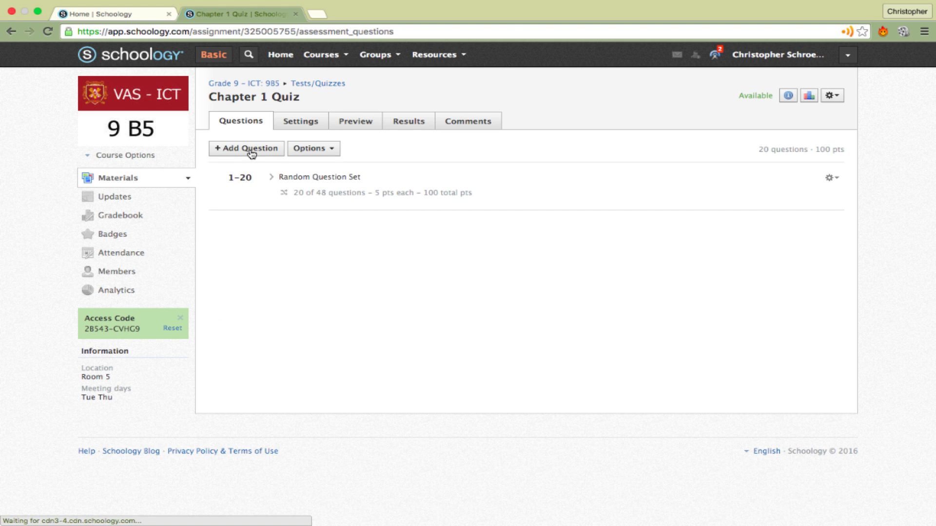
click(251, 153)
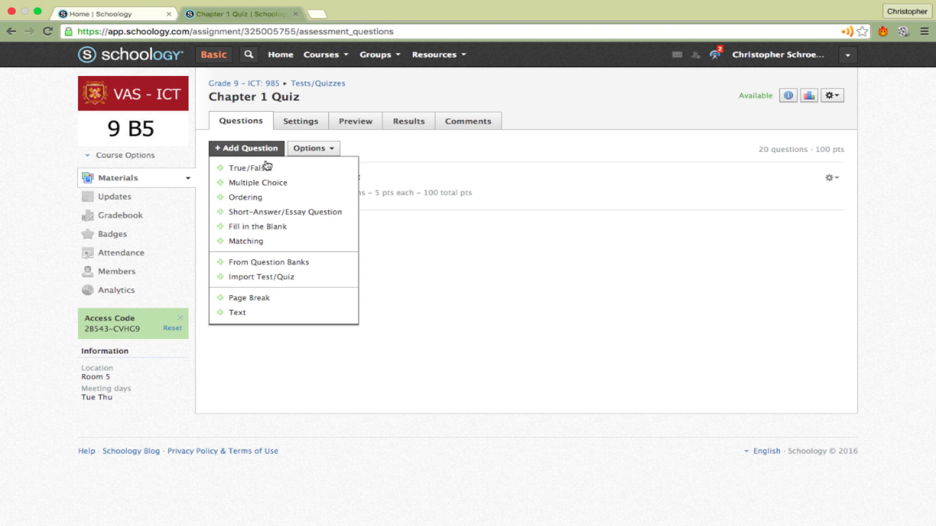
click(298, 266)
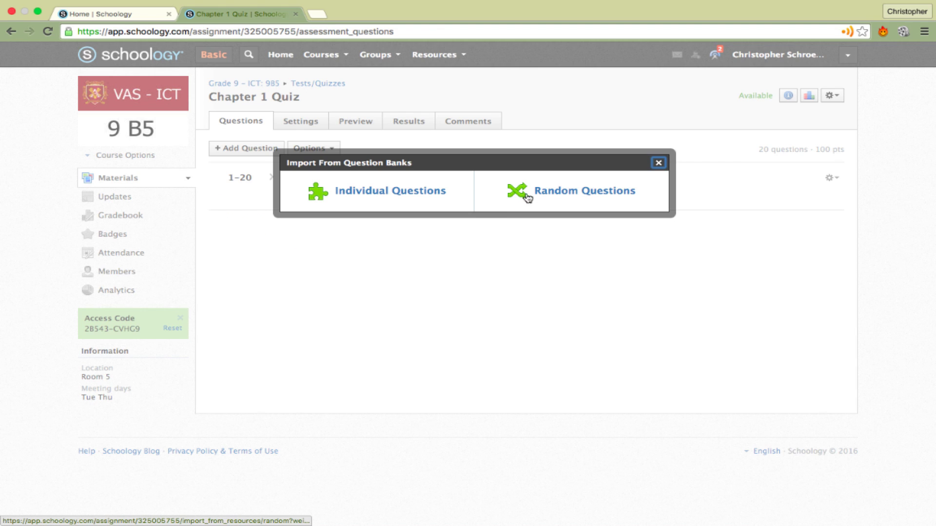
click(546, 198)
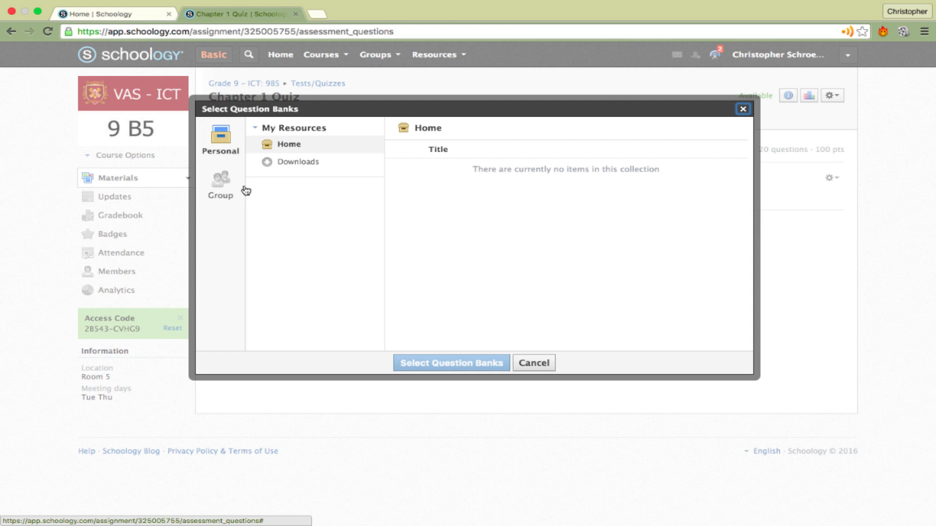
Browse the VAS ICT 15/16 group resources to the Question Bank folder inside Grade 9/10 – IGCSE.
click(219, 183)
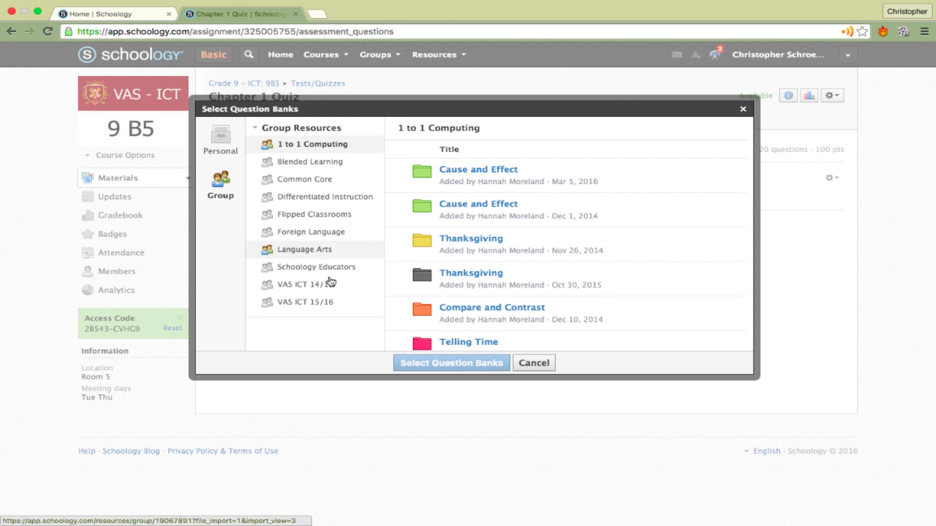
click(324, 305)
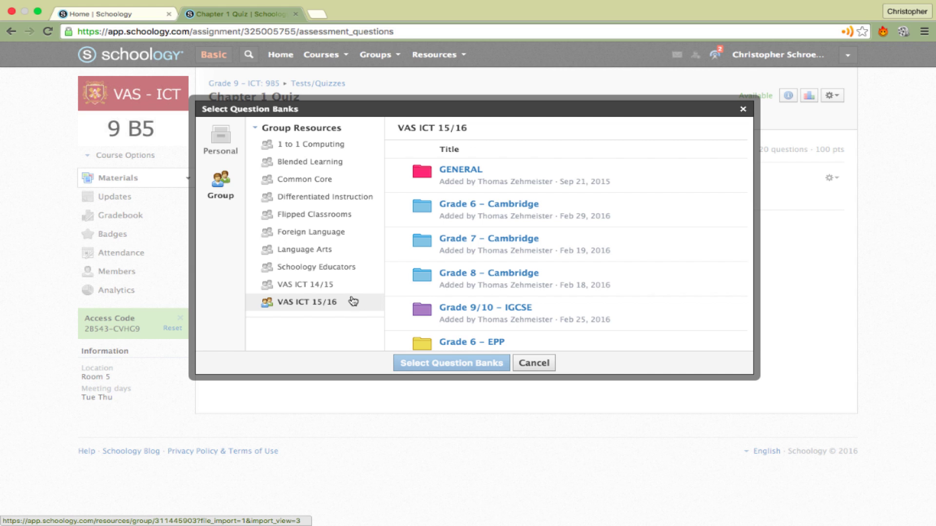
scroll(485, 278, down, 1)
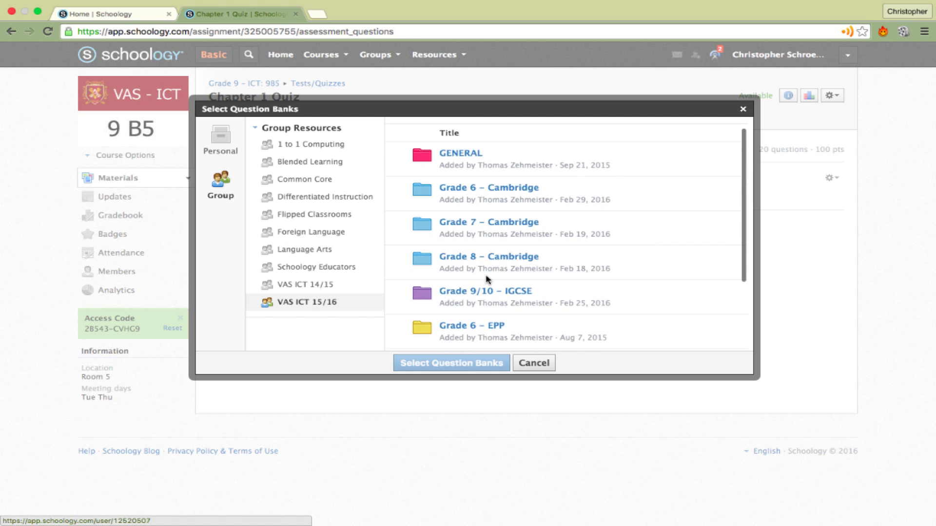
click(487, 290)
click(478, 205)
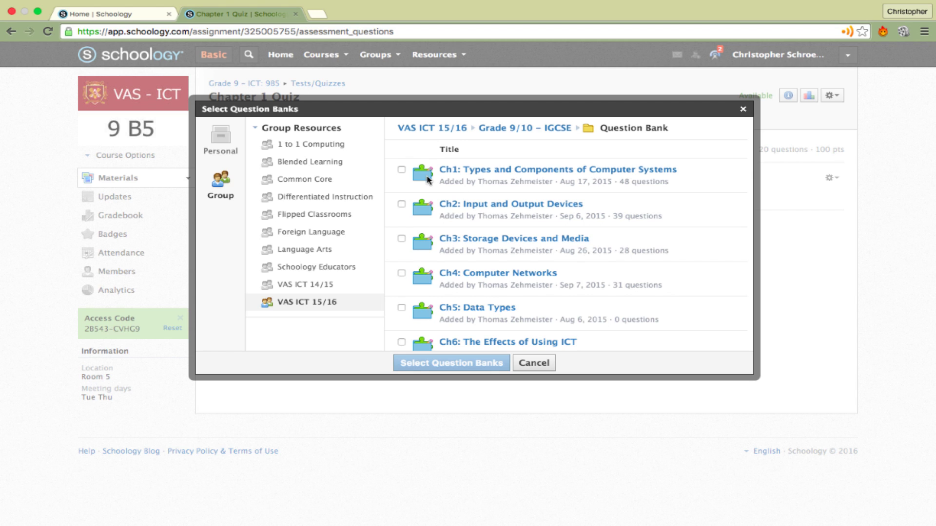
Try to add 20 random questions worth 5 points each from the bank "Ch1: Types and Components of Computer Systems".
click(402, 169)
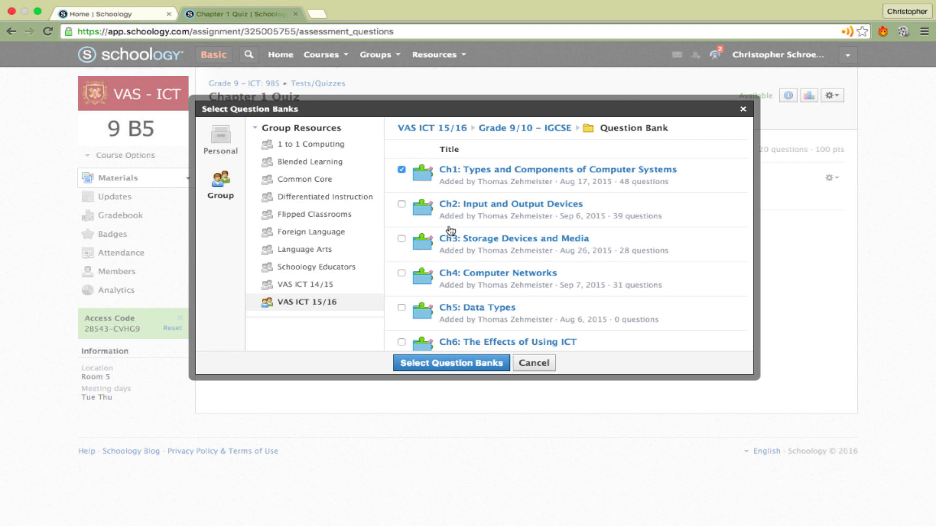
click(472, 364)
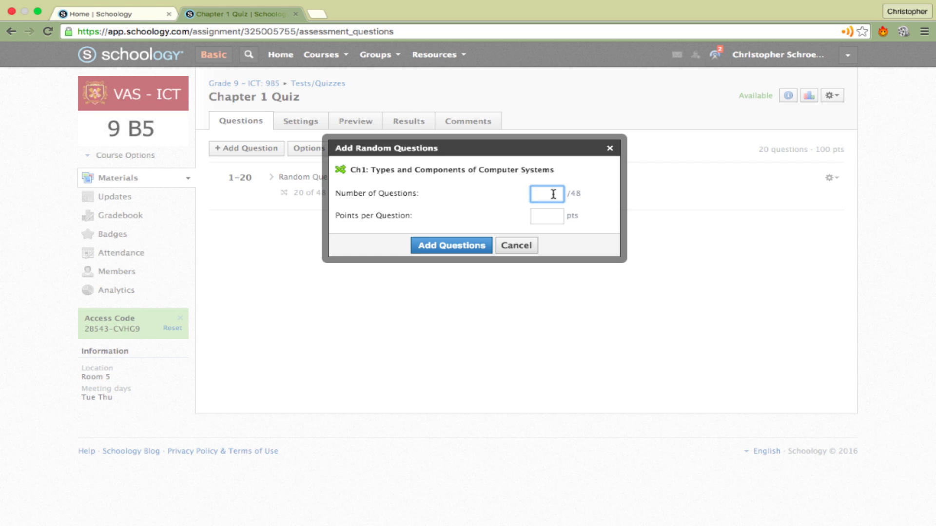
click(546, 216)
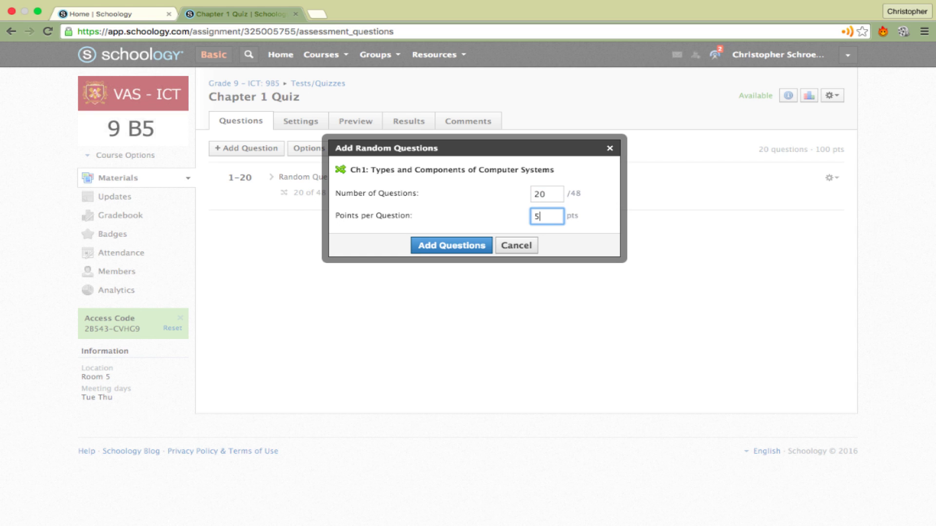
click(450, 247)
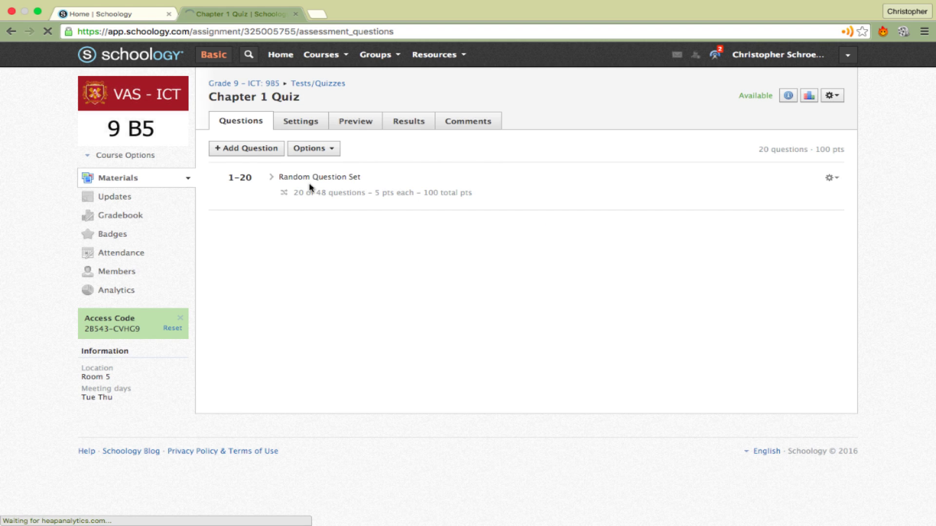
Import Word Search Puzzle.pdf and Crossword.pdf from the personal resources into the Grade 9 – ICT: 9B5 course materials.
click(277, 124)
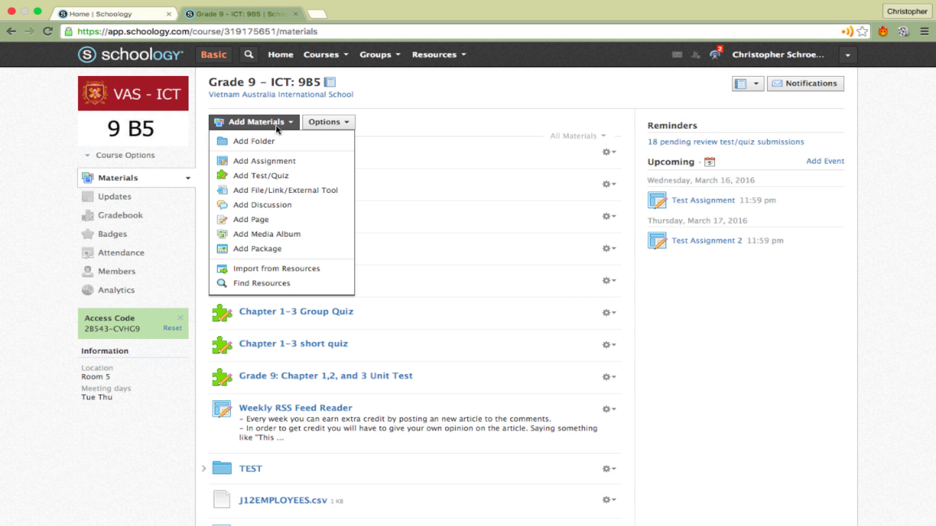
click(274, 269)
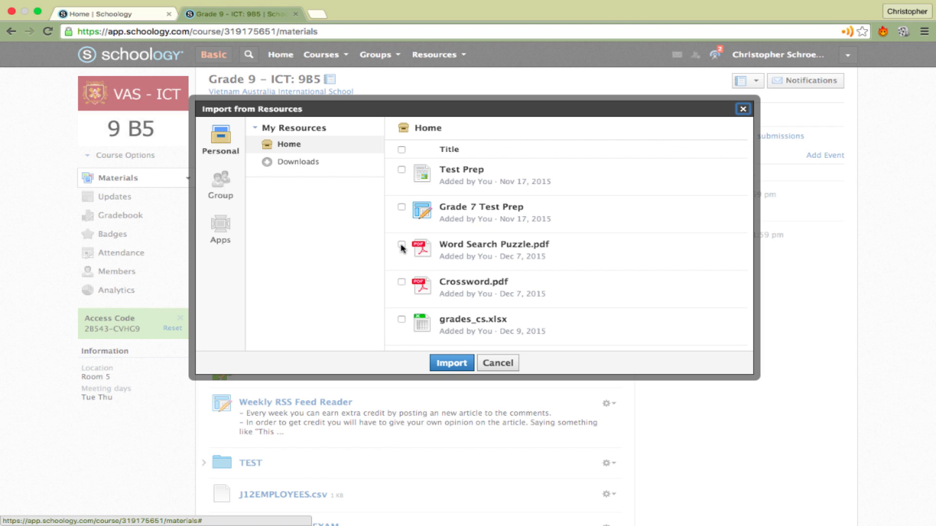
click(401, 245)
click(402, 282)
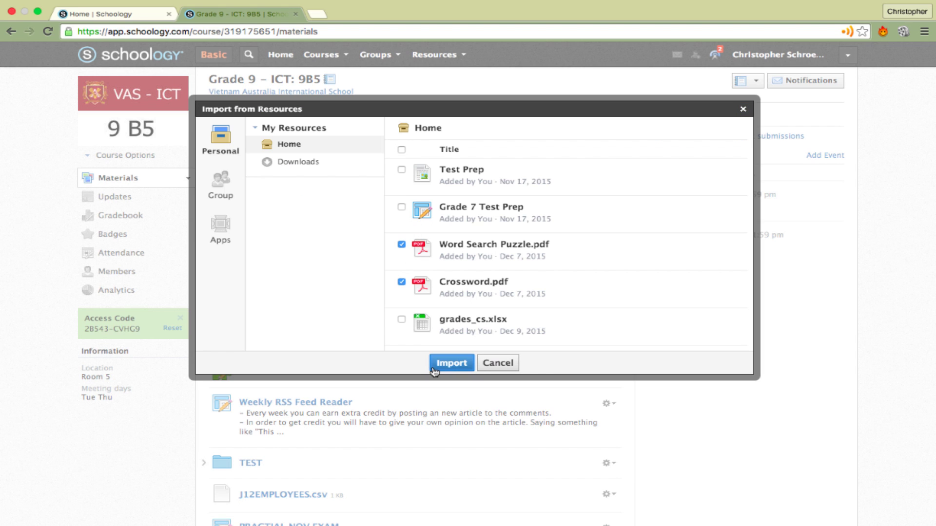
click(432, 365)
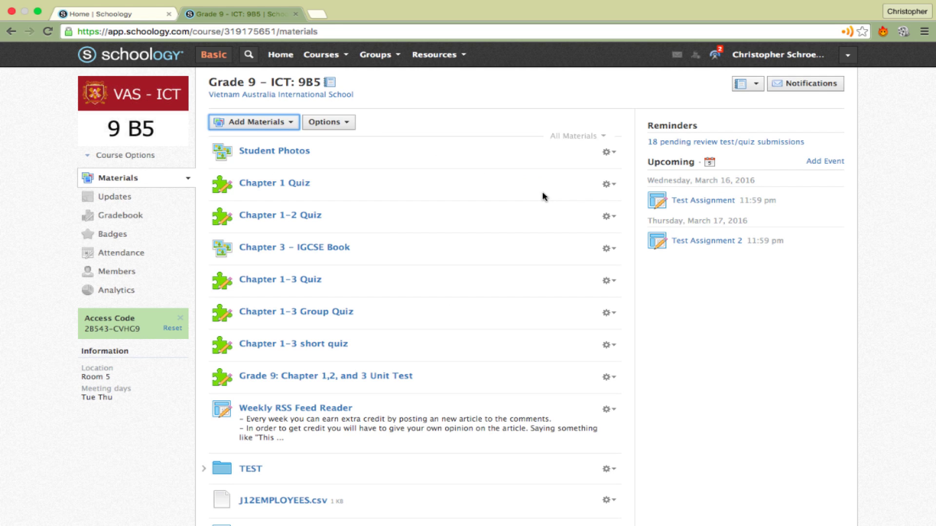
Try to copy the Chapter 1 Quiz to other courses, including Grade 10 ICT: 10GC1, Grade 10 ICT: 10GP1 and Grade 8 ICT: 8.7.
click(614, 186)
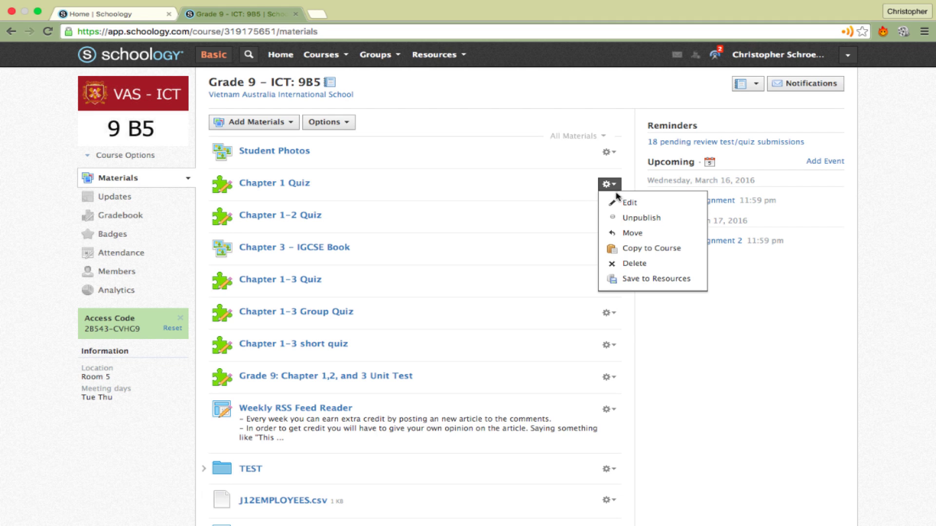
click(650, 255)
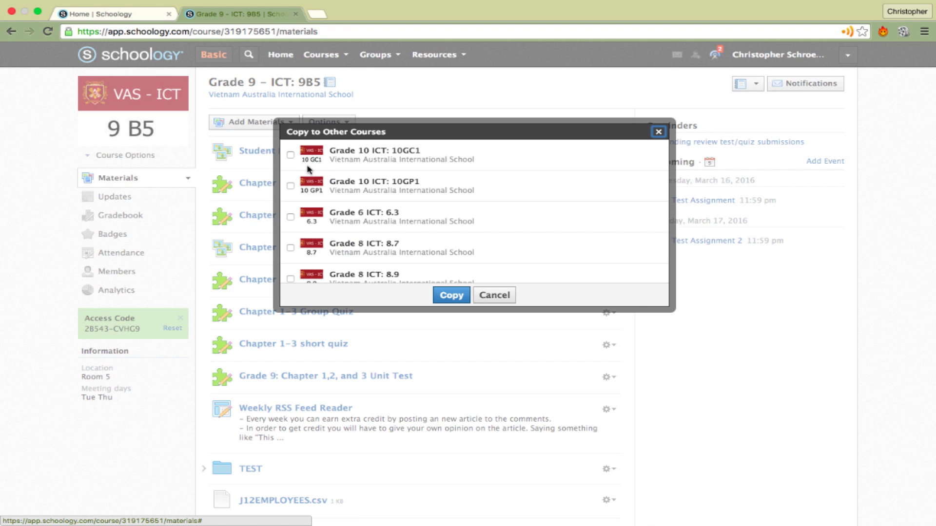
click(291, 155)
scroll(298, 204, down, 3)
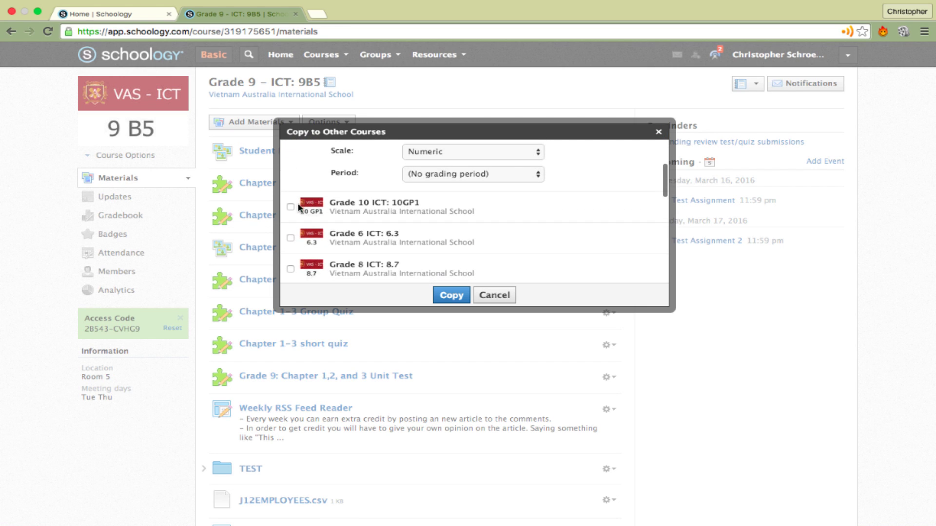
click(290, 207)
scroll(438, 219, down, 3)
click(291, 242)
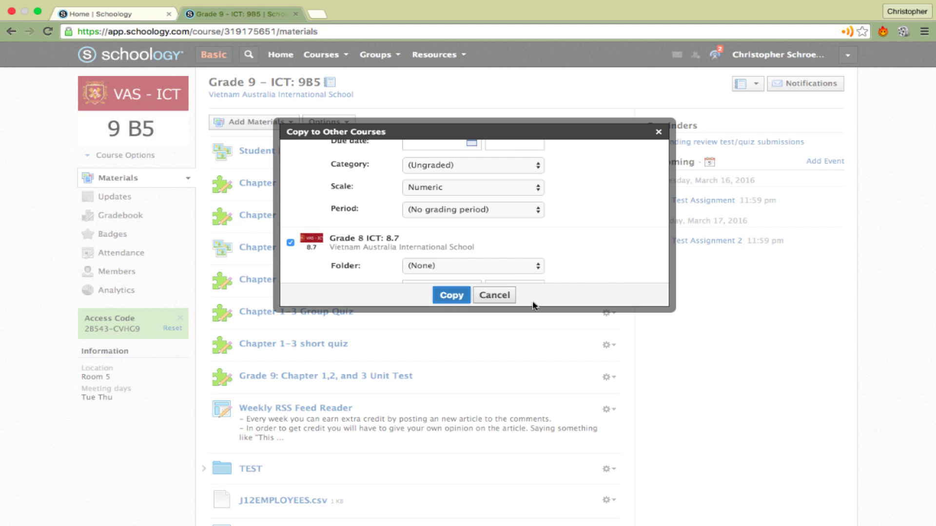
click(494, 295)
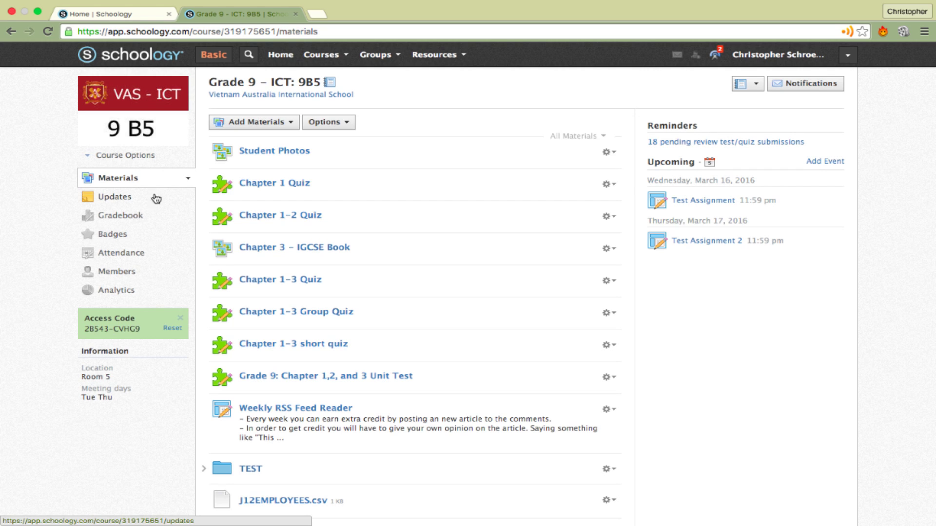
In the course's grade setup, add a grading category named Assignments, calculated by total points.
click(132, 219)
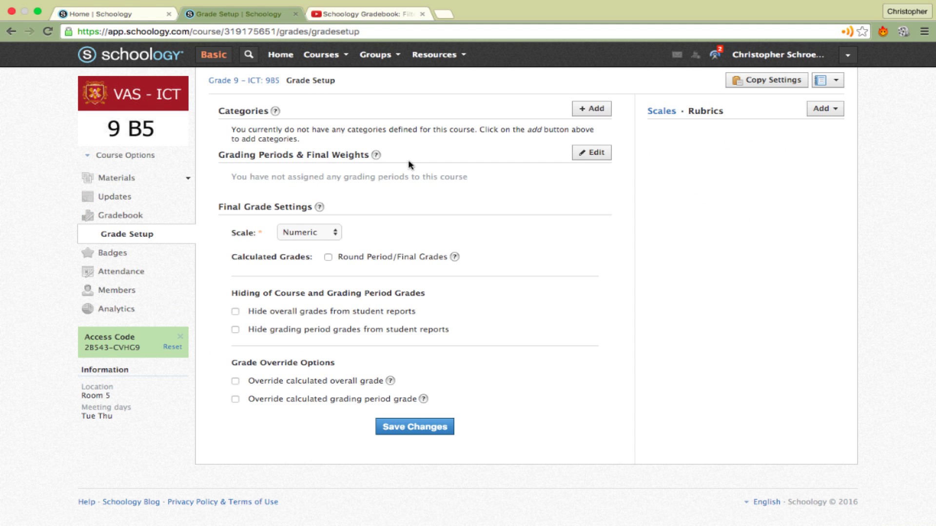
click(592, 109)
text(Assignments)
click(471, 194)
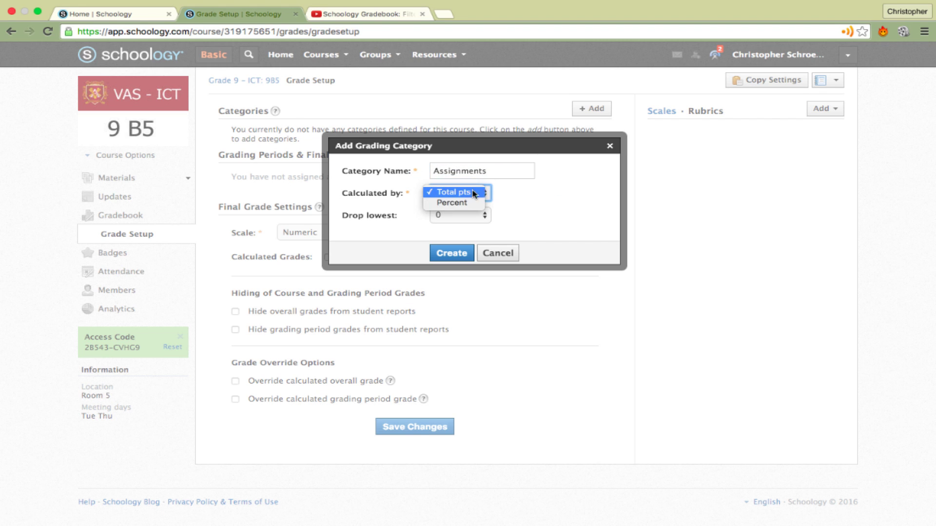
click(511, 194)
click(452, 252)
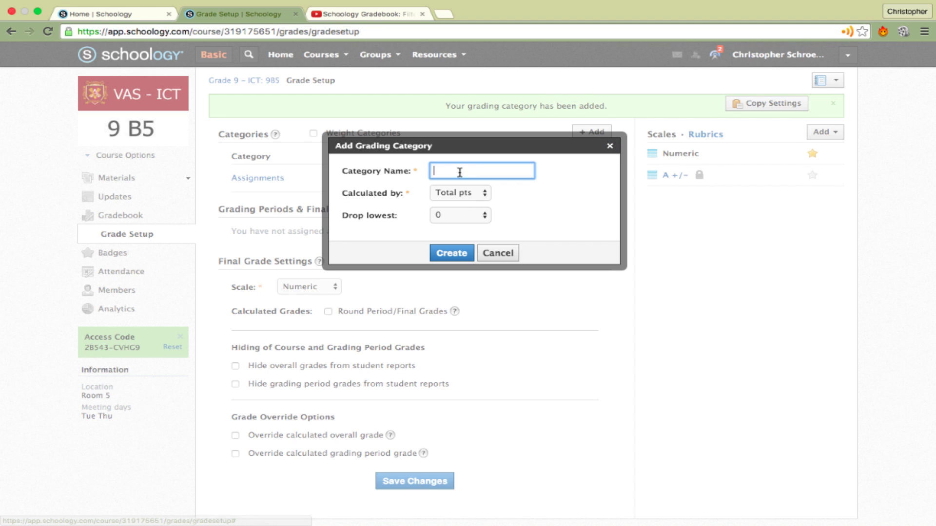
Add two more grading categories named Quiz and Test, both calculated by total points with no lowest scores dropped.
text(Quiz)
click(452, 253)
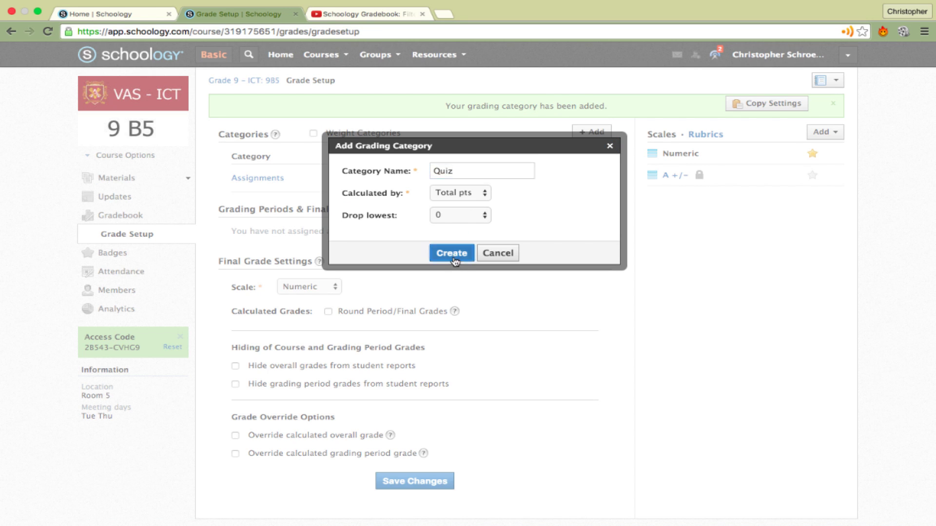
click(590, 133)
click(480, 171)
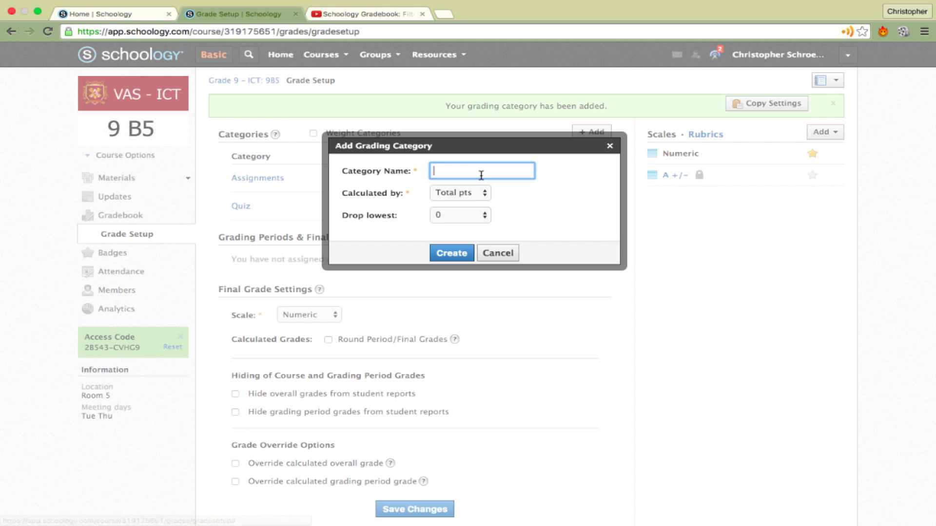
text(Test)
click(451, 253)
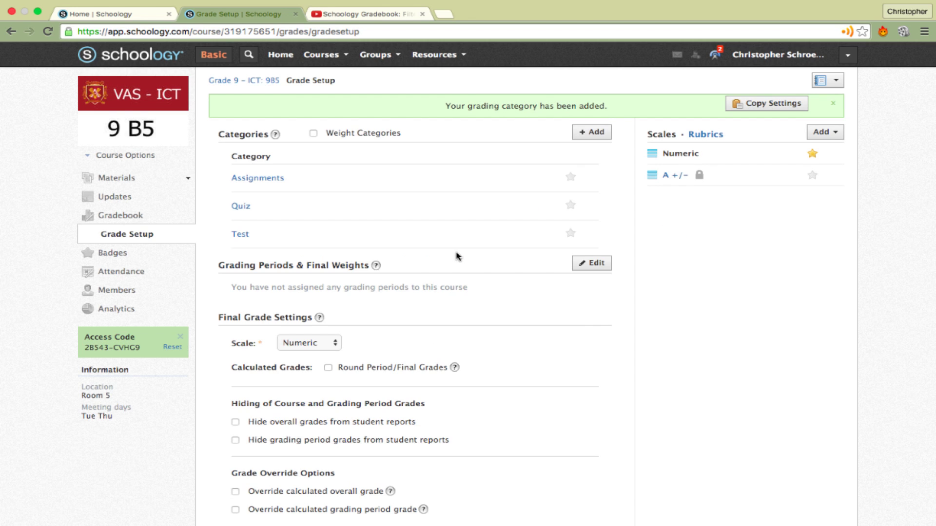
Begin a new grading period named Semester 1 with the start date 8/22/15.
scroll(458, 256, down, 3)
click(598, 196)
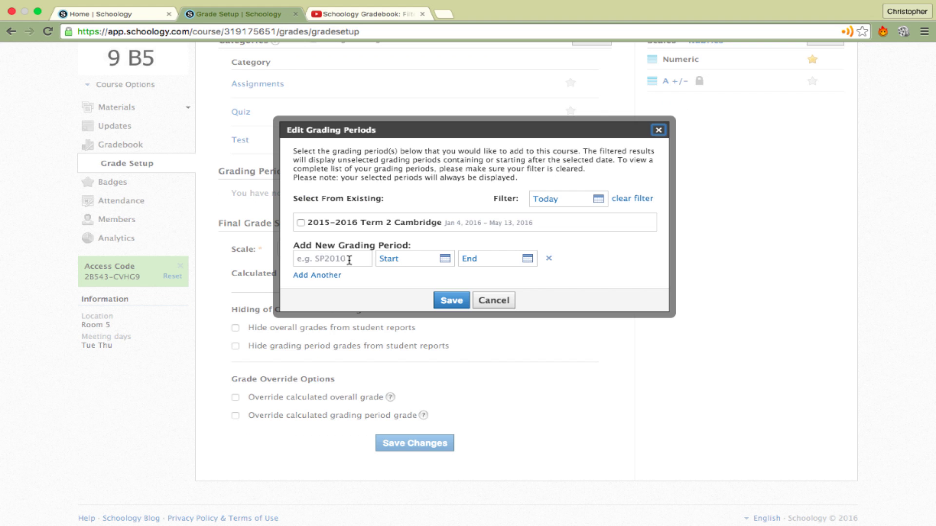
click(349, 259)
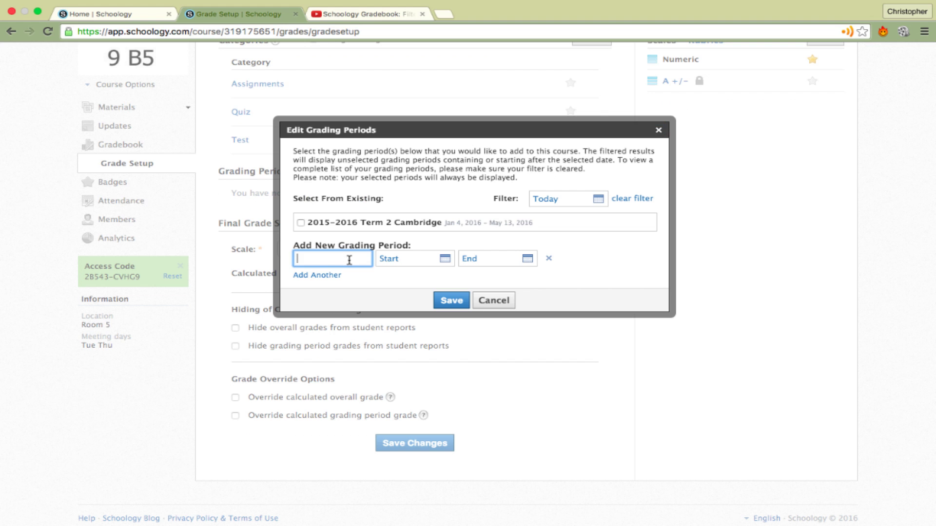
click(425, 259)
click(429, 283)
click(428, 333)
click(512, 283)
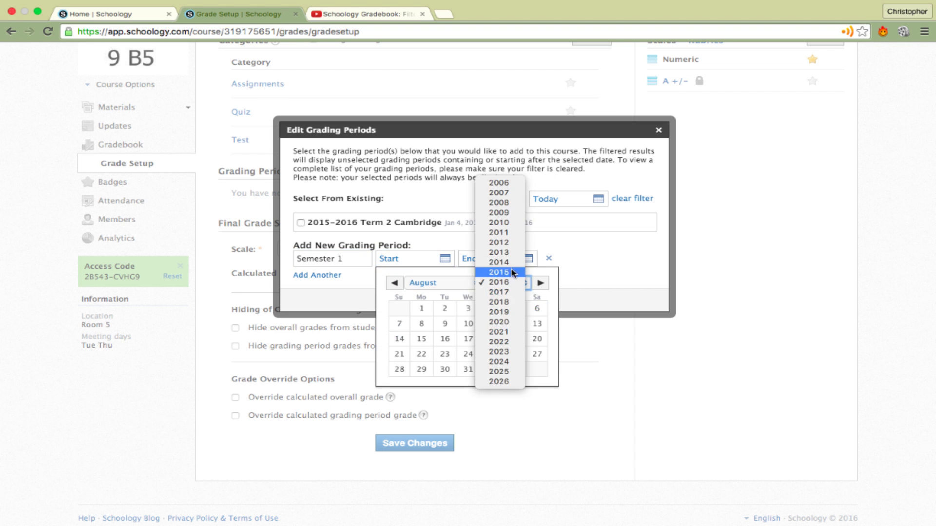
click(512, 272)
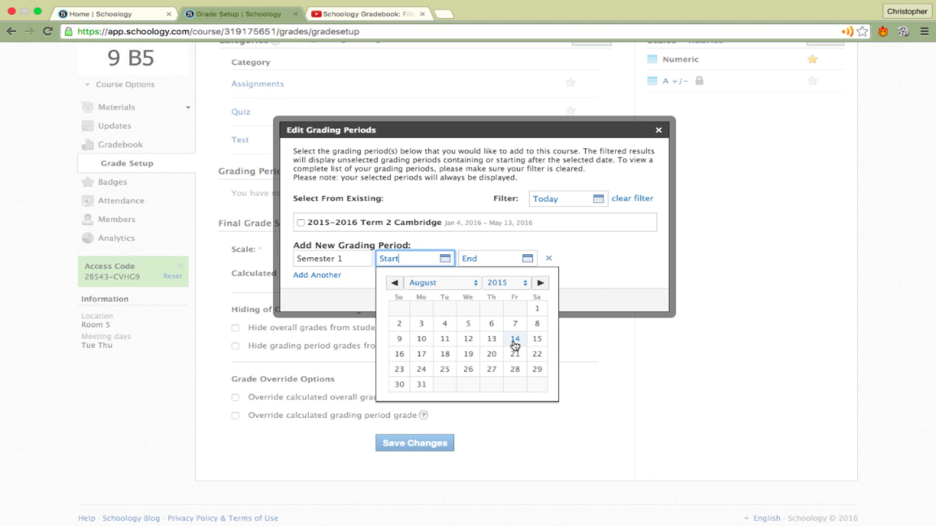
click(537, 354)
Set the end date of the Semester 1 grading period to 12/18/16.
click(519, 259)
click(548, 285)
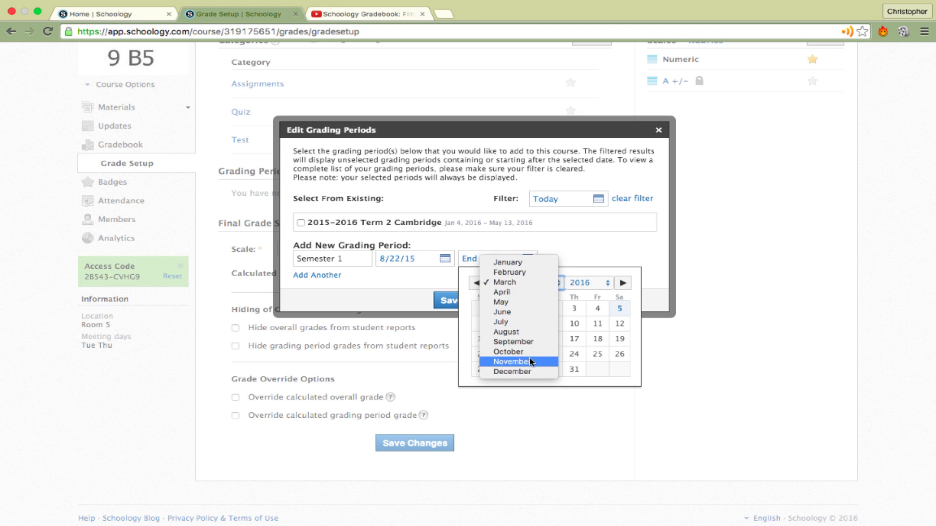
click(512, 371)
click(598, 339)
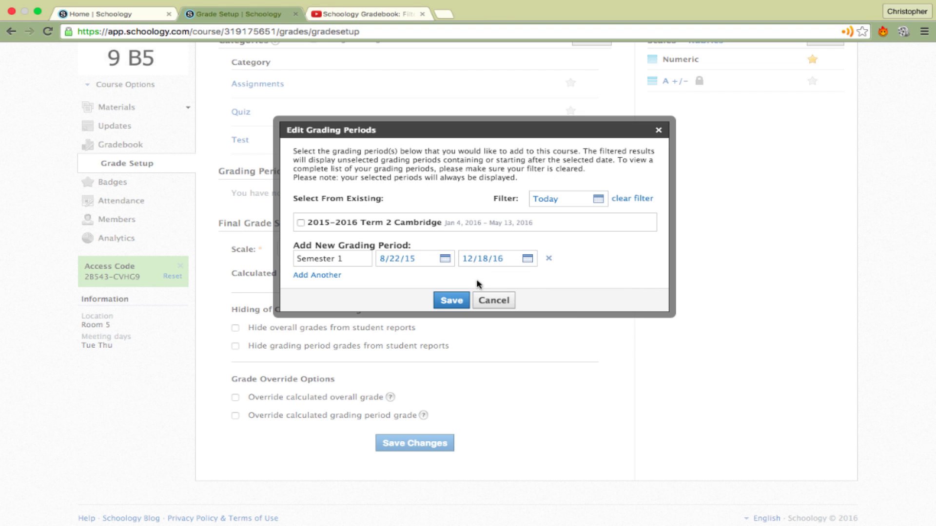
Add another grading period named Semester 2 with the start date 1/04/16.
click(315, 274)
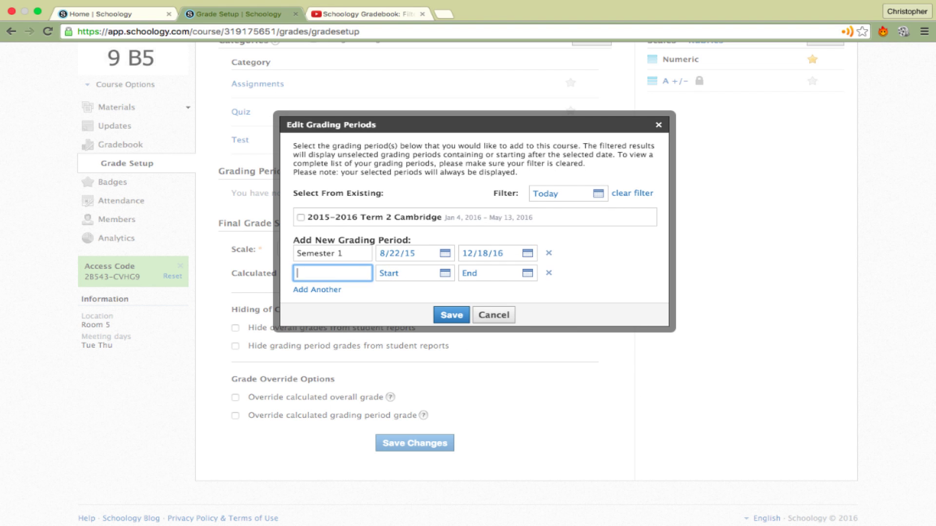
text(Semester 2)
click(409, 273)
click(443, 298)
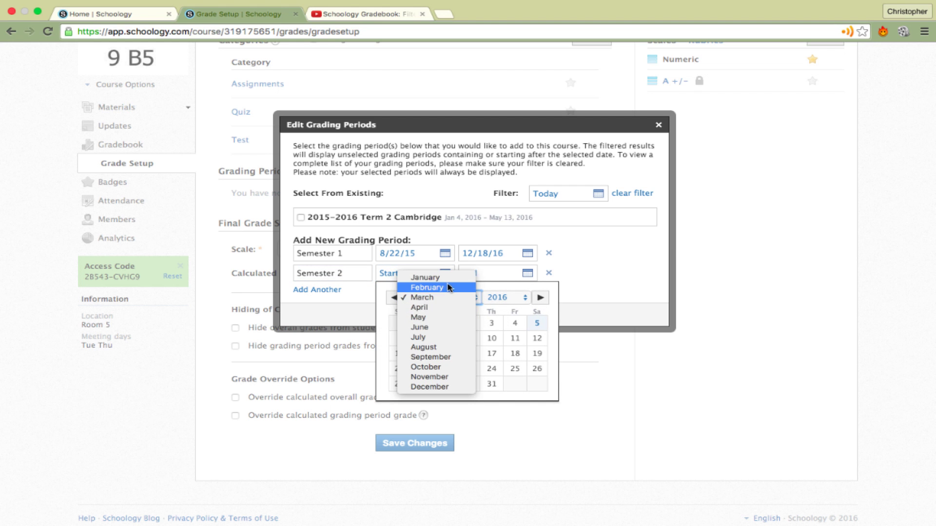
click(429, 297)
click(421, 338)
Set the Semester 2 end date to 5/31/16 and save both grading periods to the course.
click(478, 271)
click(524, 297)
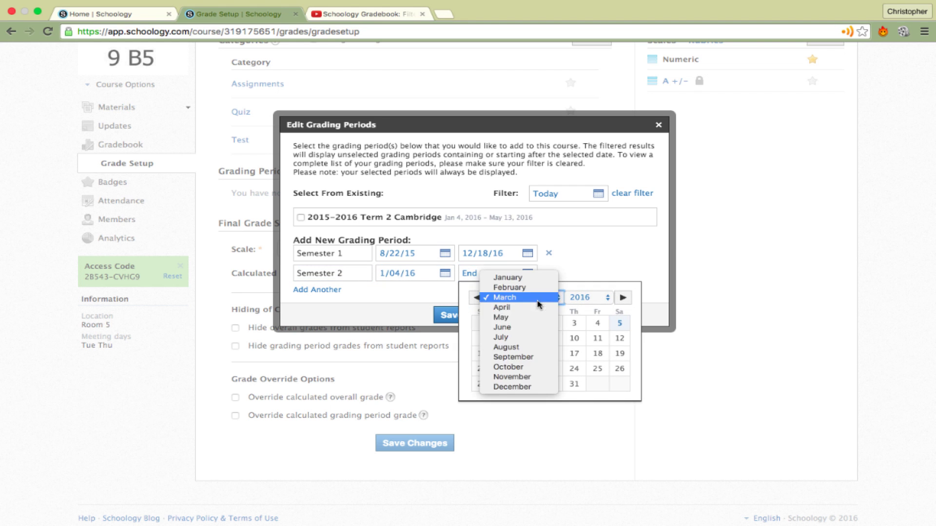
click(524, 297)
key(Down)
key(Down)
click(527, 384)
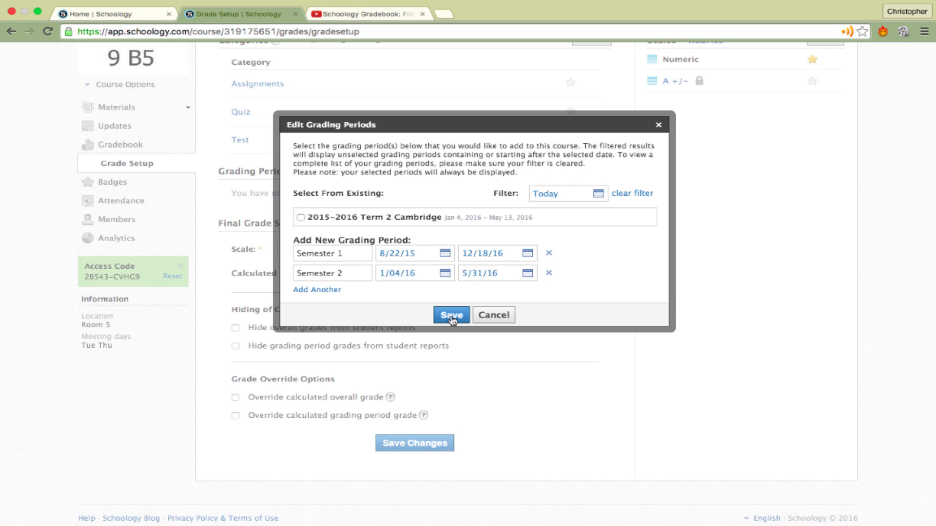
click(451, 315)
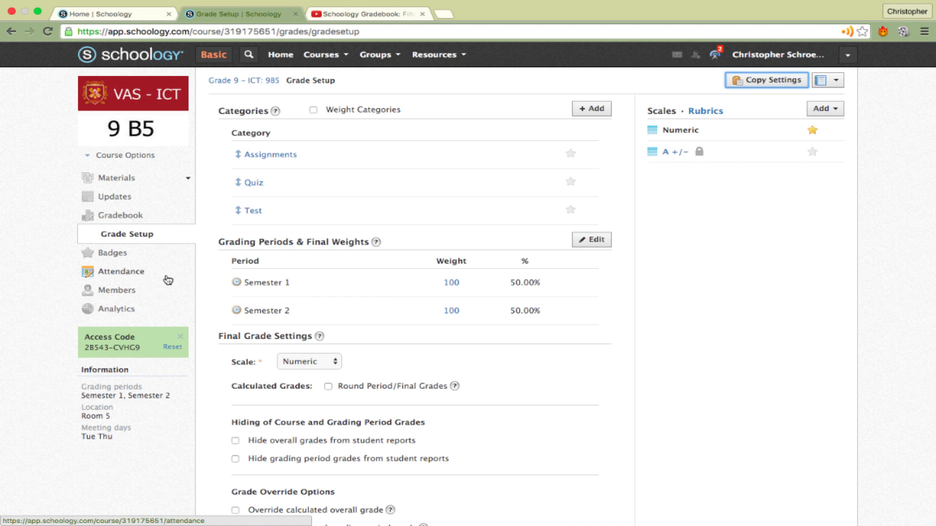
Open the course gradebook and examine its section, grading period, category, sorting and view options.
click(130, 218)
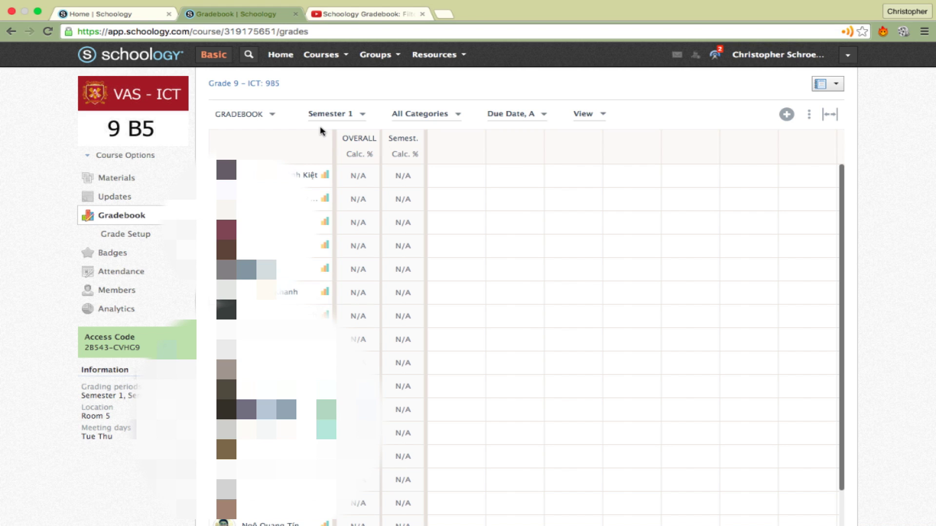
click(271, 117)
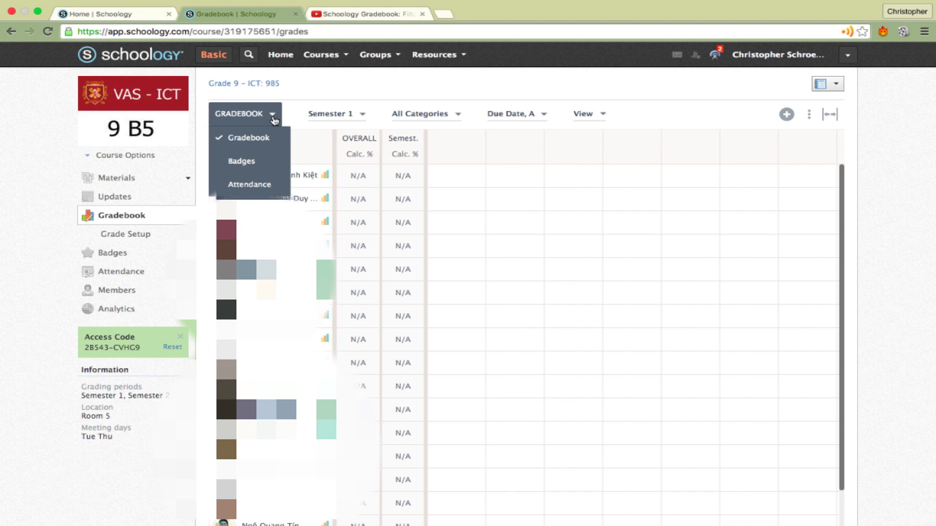
click(359, 116)
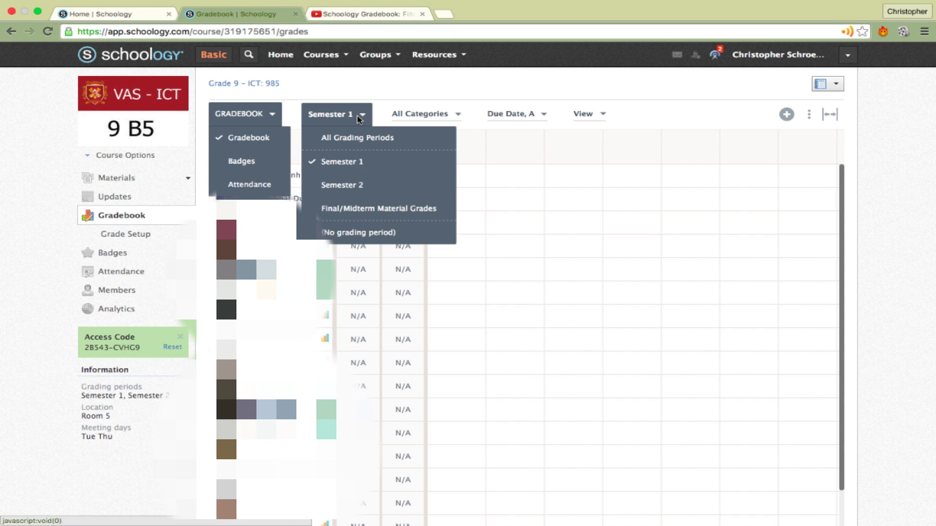
click(456, 116)
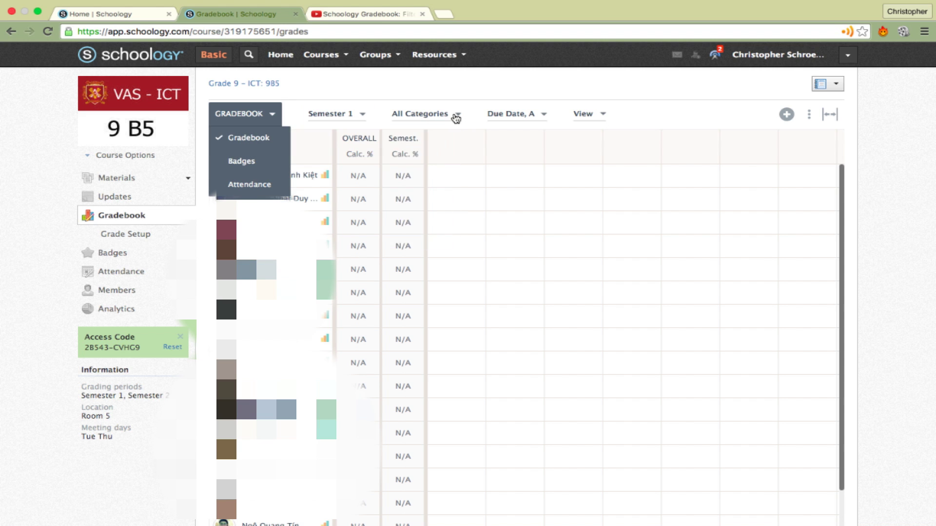
click(465, 110)
click(544, 117)
click(603, 115)
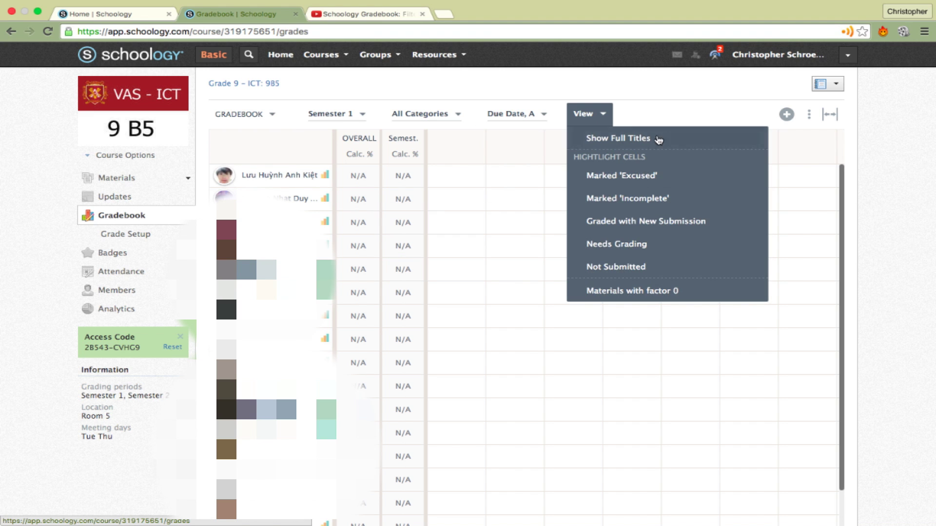
click(660, 116)
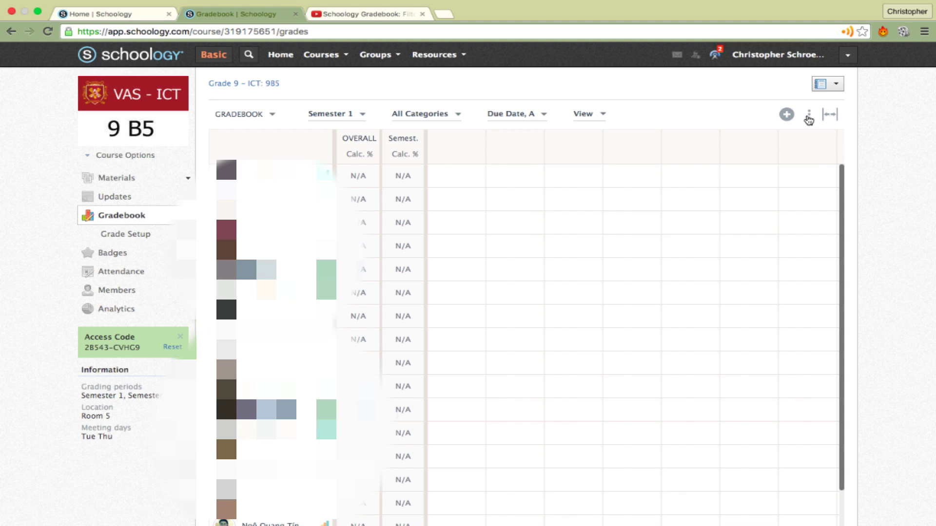
Review the gradebook's choices for reports, export and import, and for adding graded items.
click(808, 117)
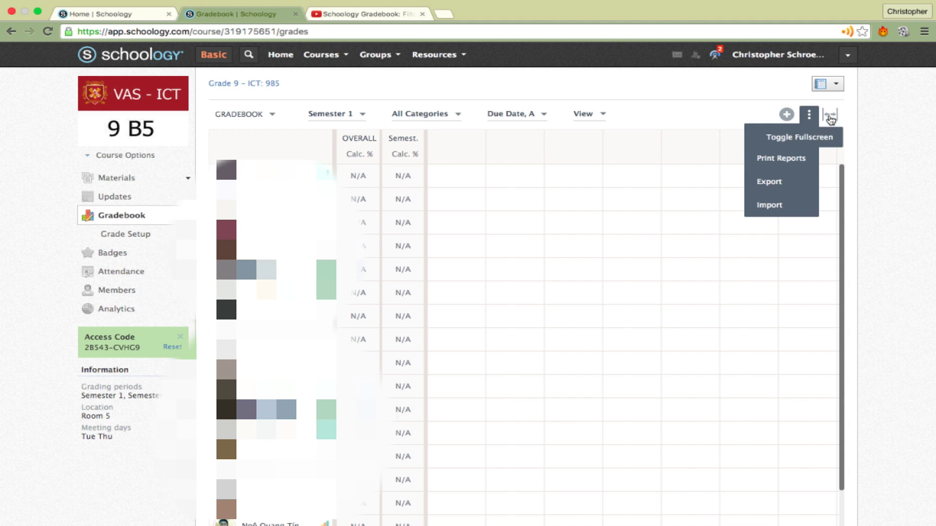
click(794, 118)
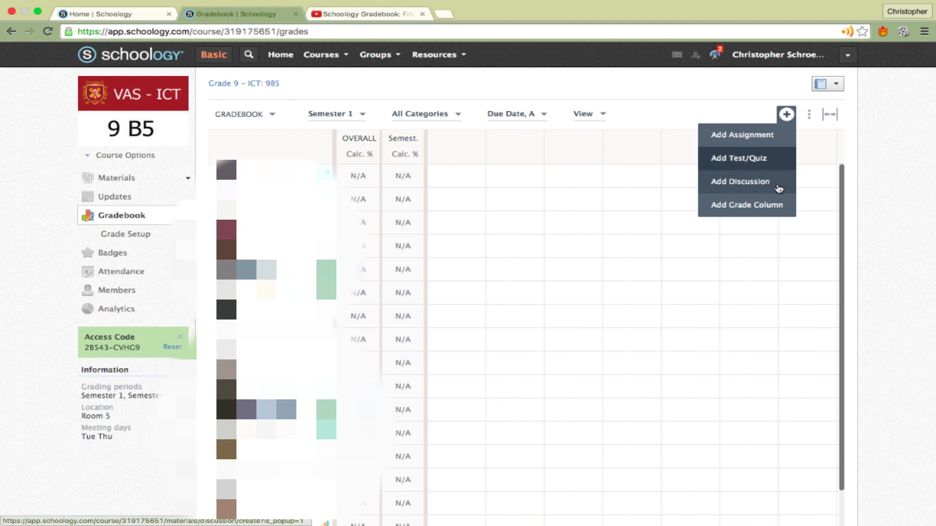
click(707, 114)
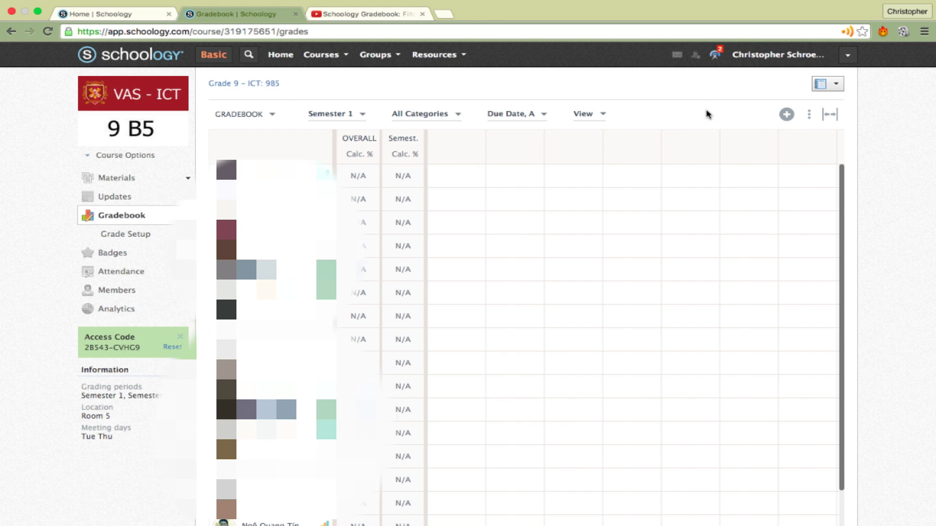
Open the course badges and review the options available for the 100% and Supervisor badges.
click(112, 252)
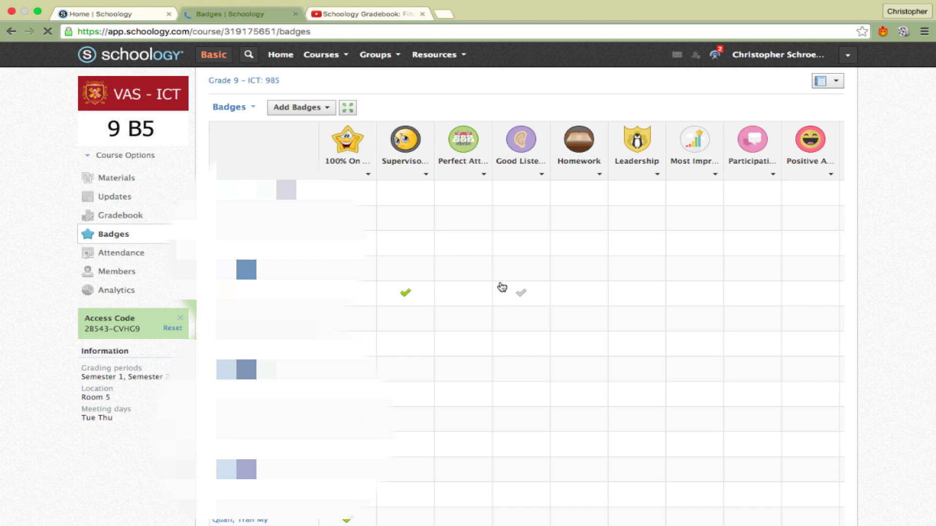
click(369, 176)
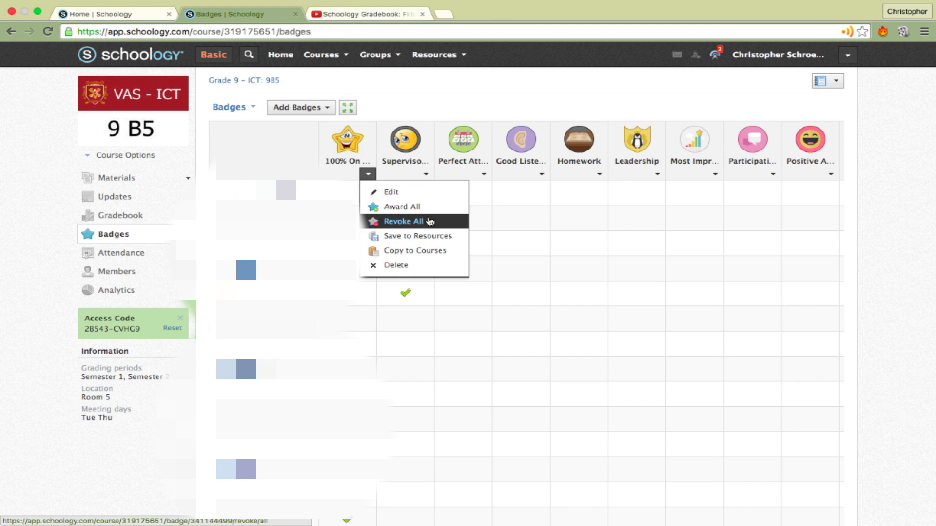
click(427, 176)
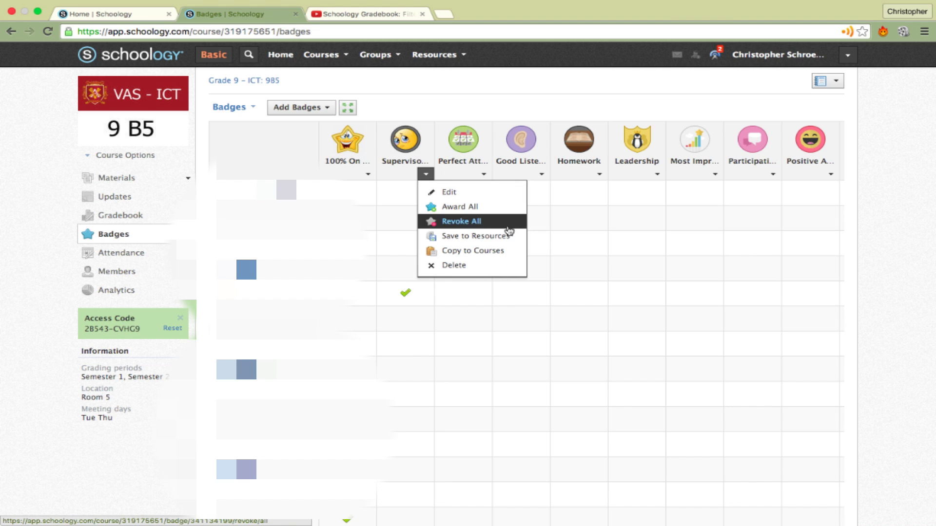
Award the Homework and Perfect Attendance badges to the second student listed, and revoke them again.
click(582, 215)
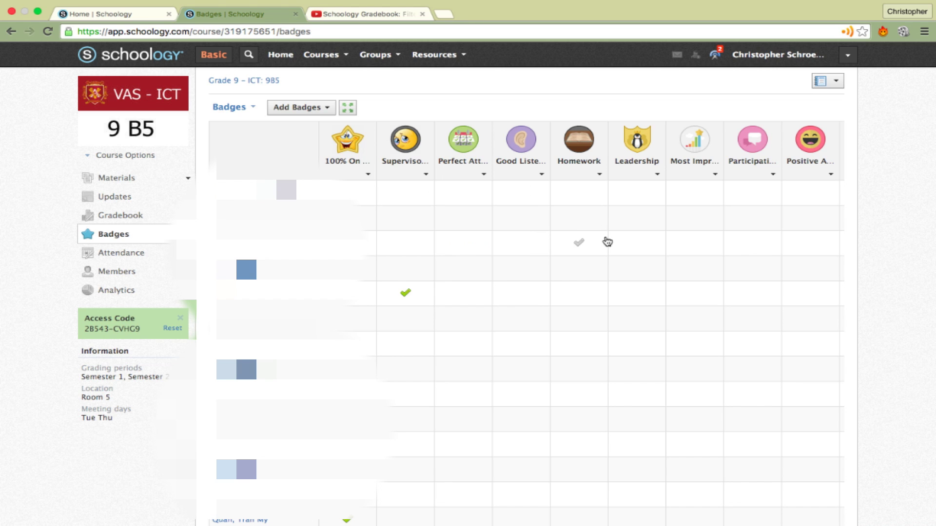
click(490, 229)
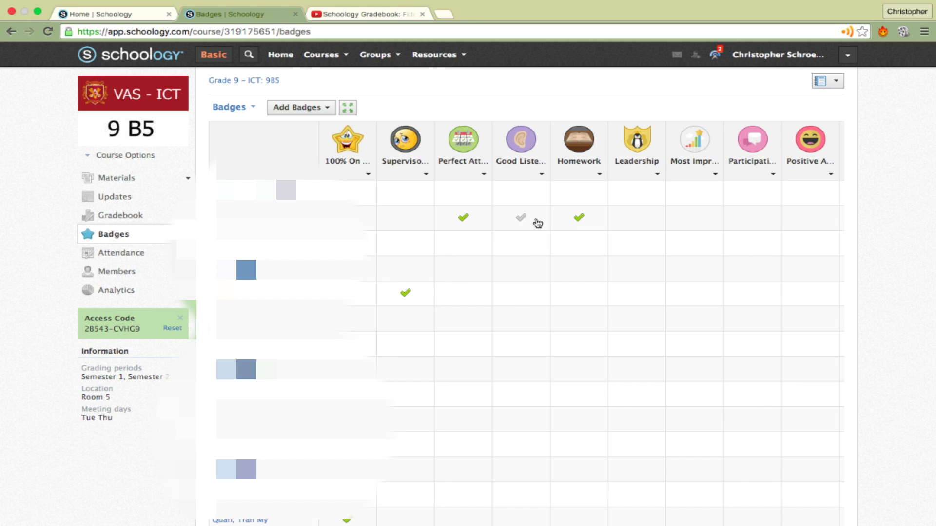
click(579, 224)
Review the choices for adding badges and for switching between the gradebook, badges and attendance.
click(331, 112)
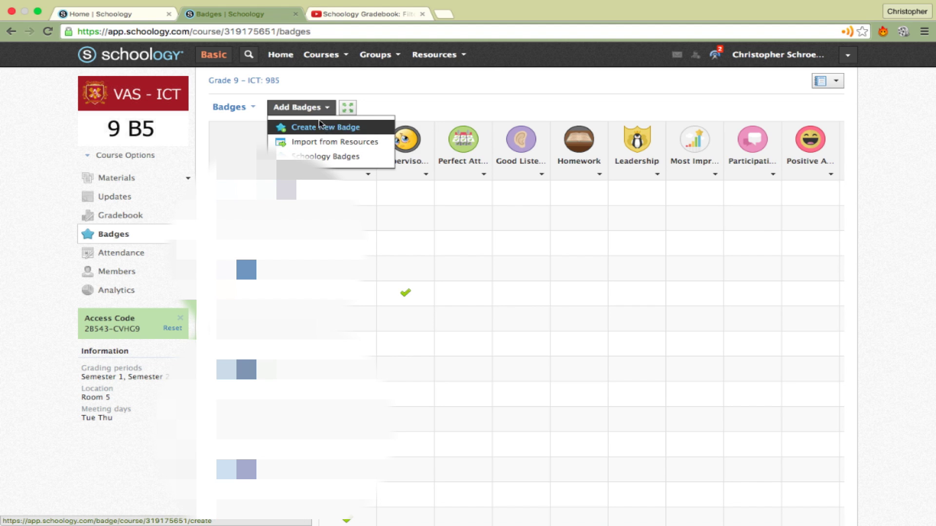
click(253, 107)
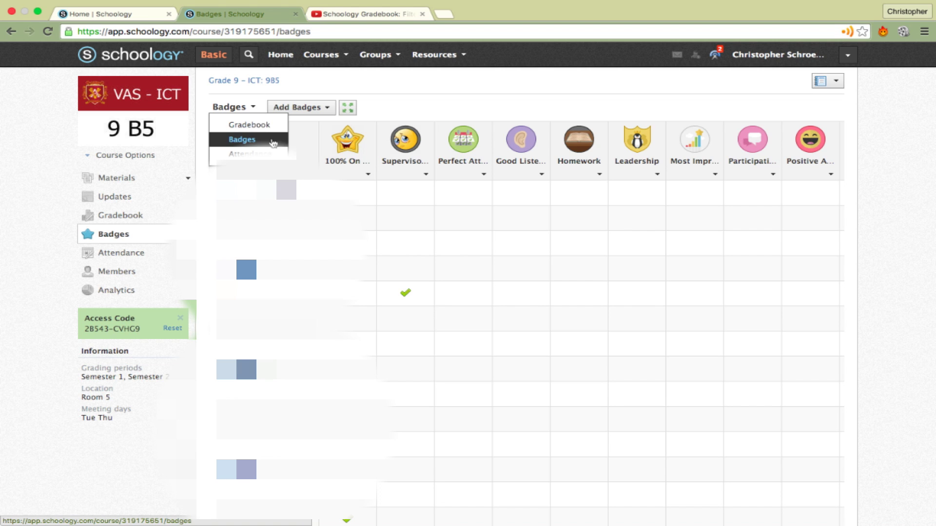
click(519, 90)
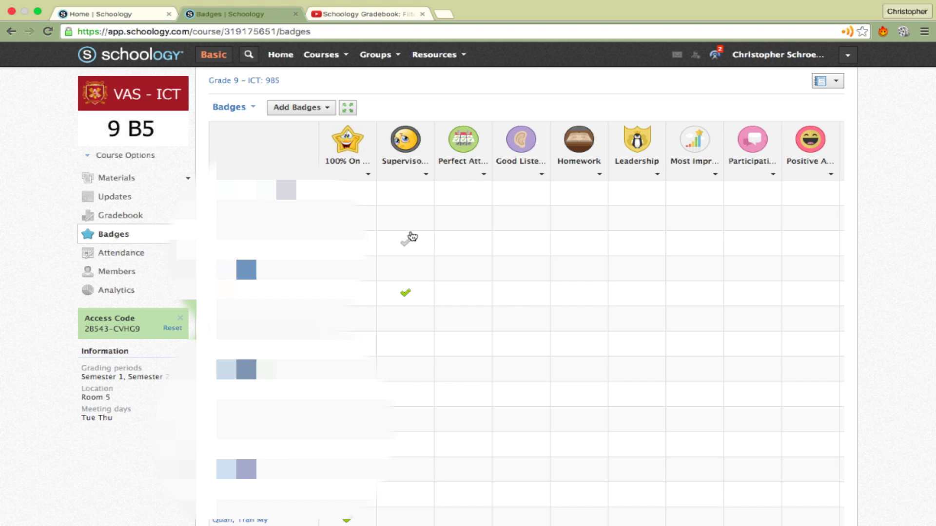
Open the course attendance and mark the first student absent and the second late on Thursday, Mar 3.
click(130, 259)
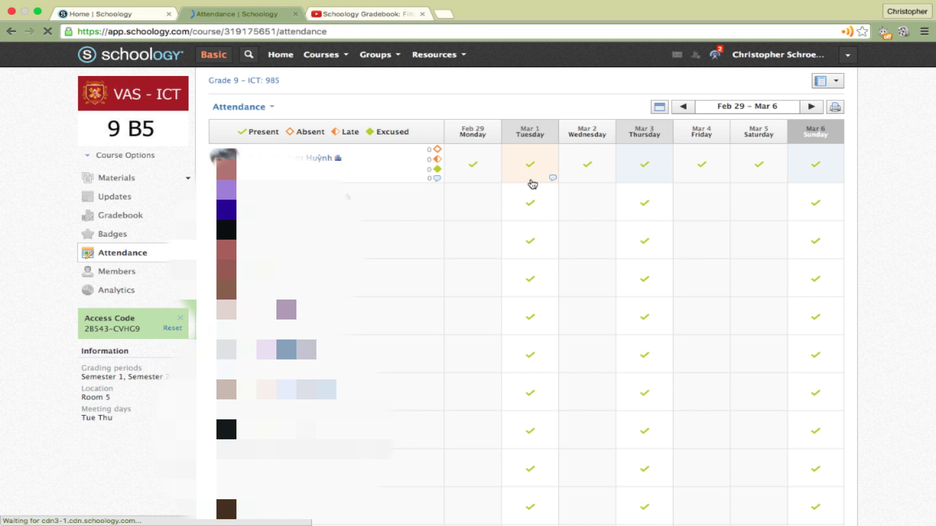
click(646, 170)
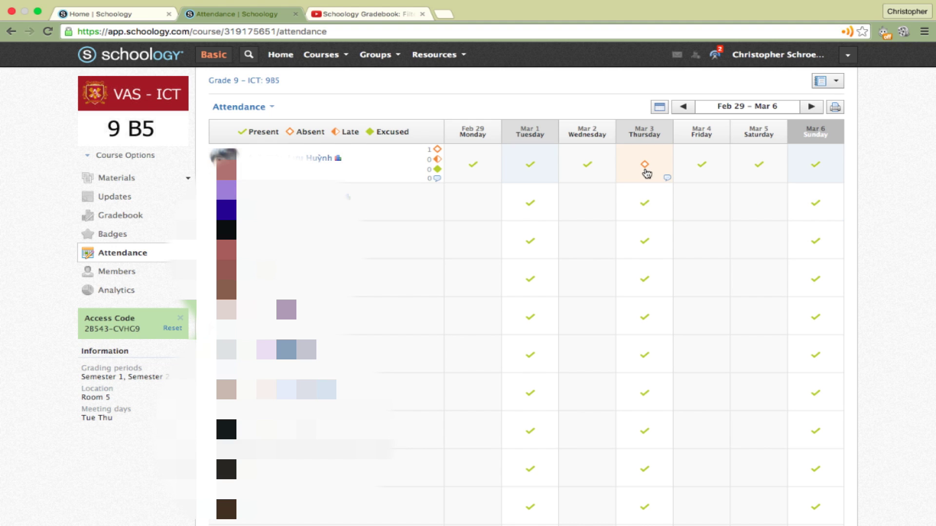
click(646, 201)
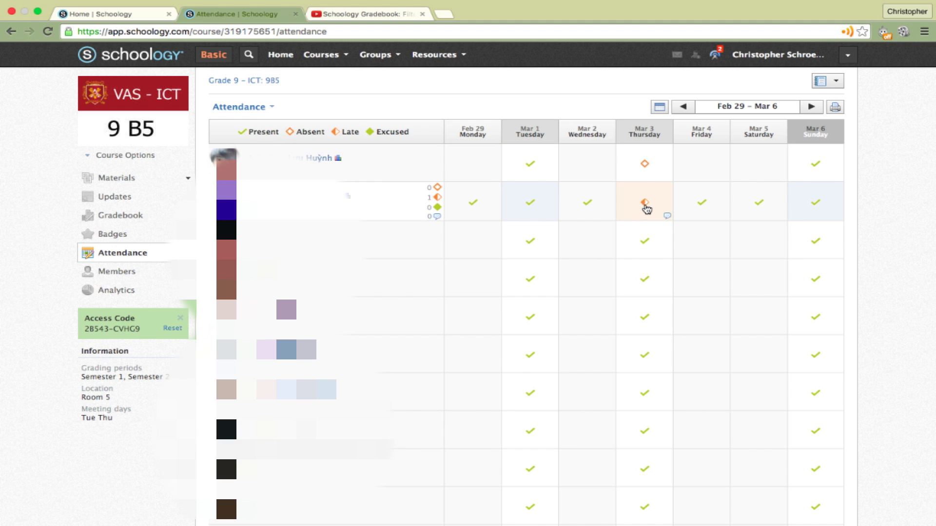
Enter the comment "Tod" on the second student's Mar 3 late mark, displayed to the student.
click(667, 215)
text(La)
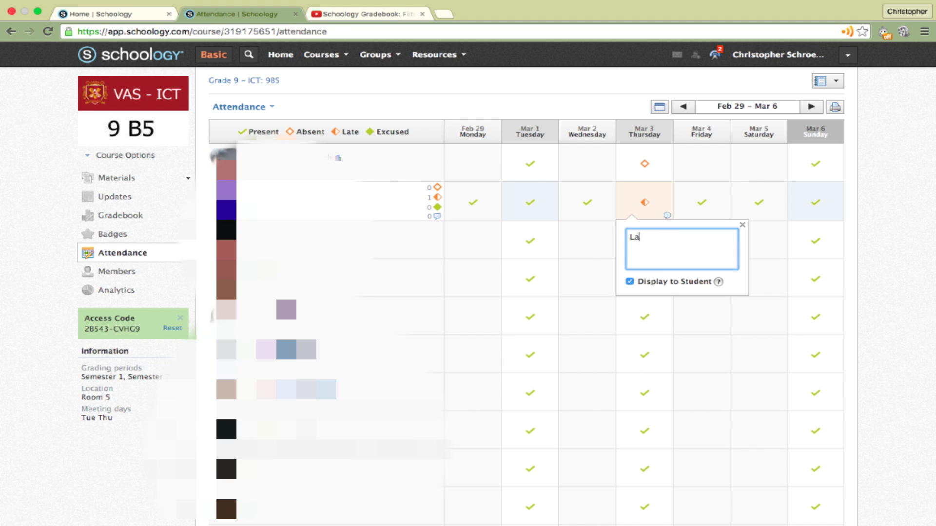
key(BackSpace)
key(BackSpace)
text(Tod)
key(Return)
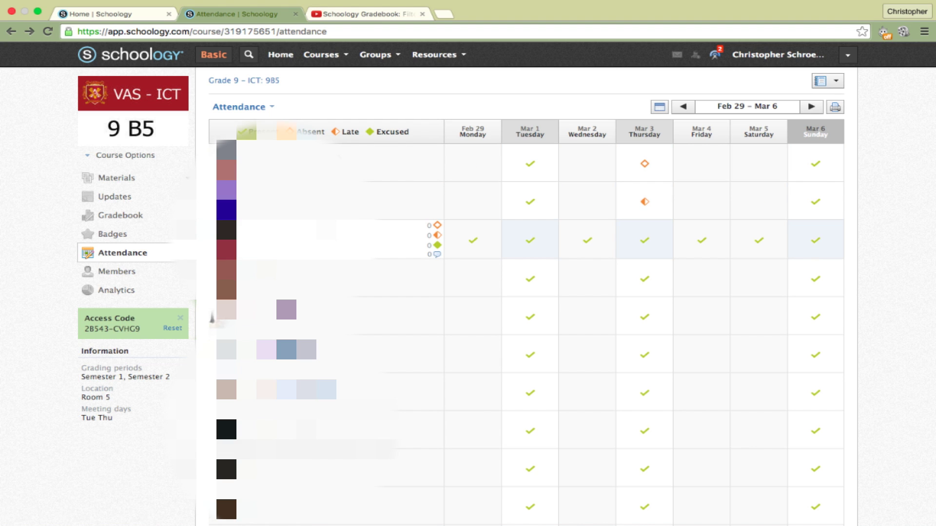
click(316, 200)
Open the course members list, look through it, and review the actions available for an individual student.
click(124, 273)
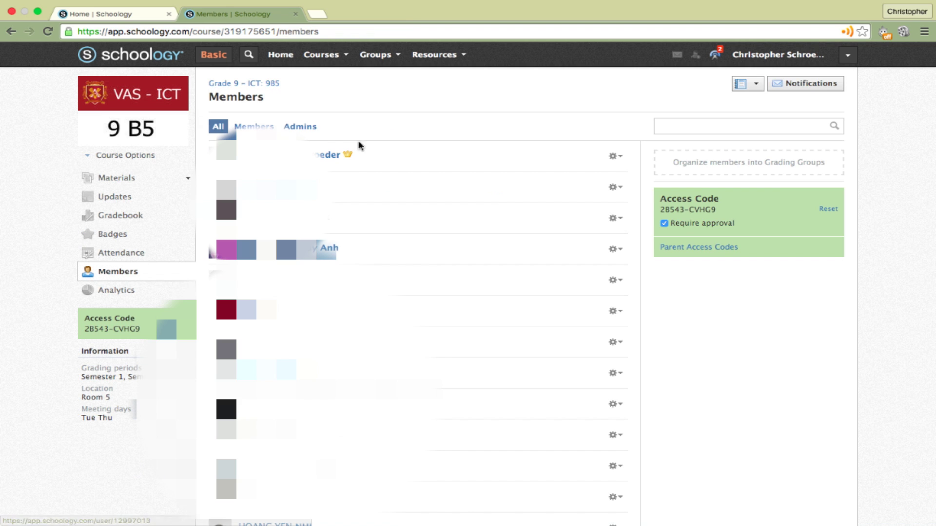
scroll(523, 272, down, 3)
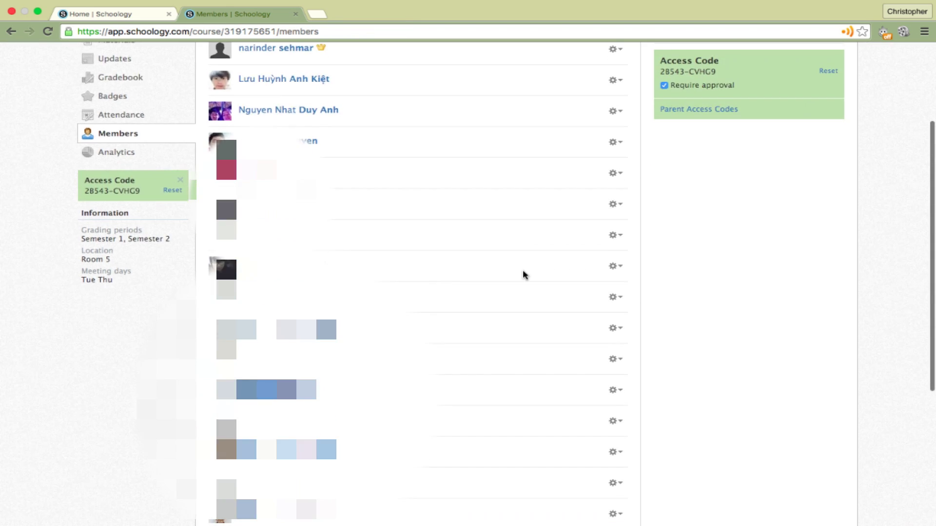
scroll(523, 272, up, 3)
click(614, 312)
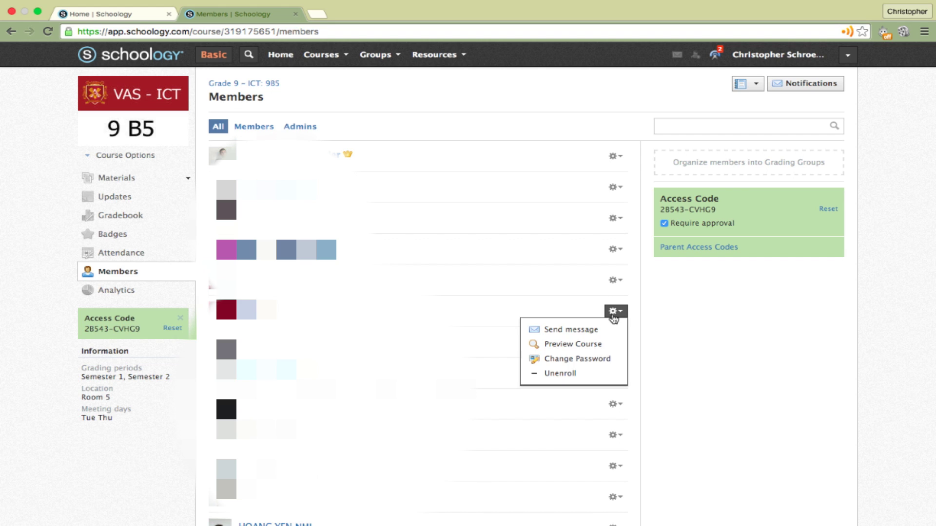
Open the course analytics and examine the course, user and assignment statistics.
click(106, 292)
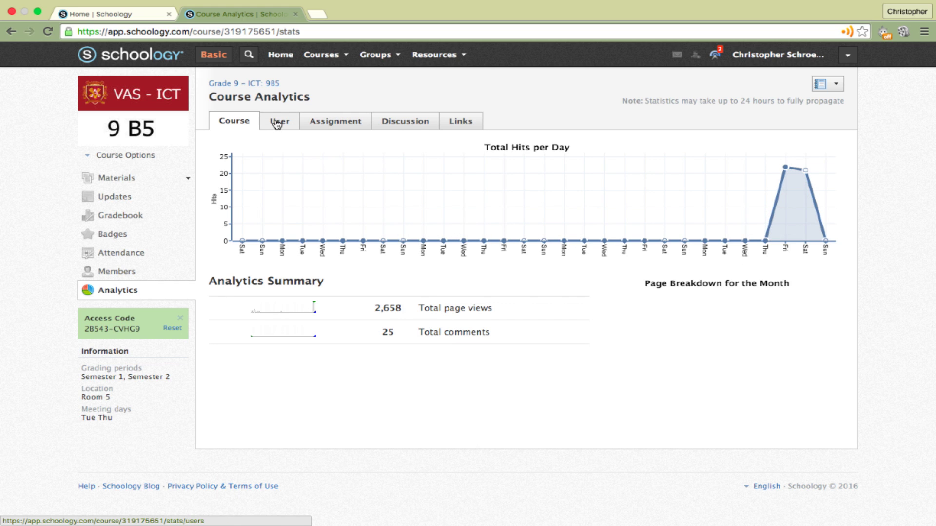
click(277, 123)
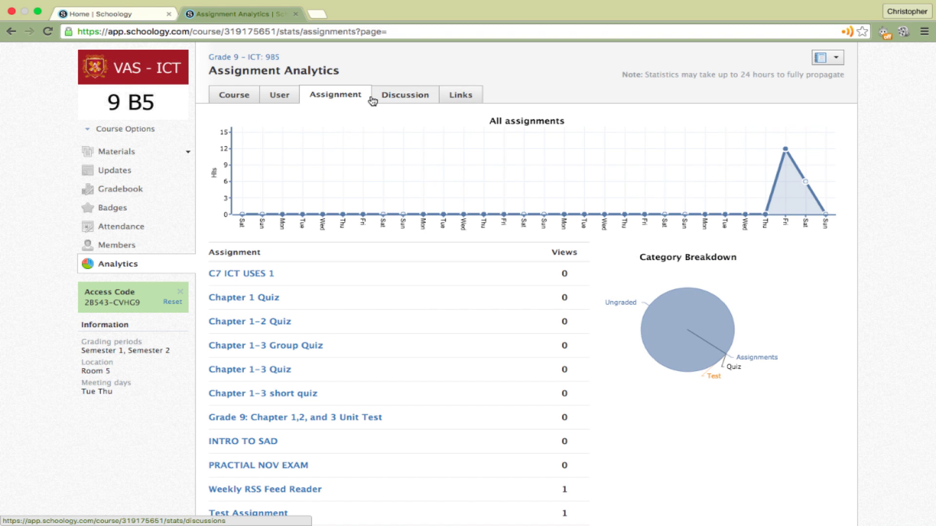
scroll(371, 100, up, 2)
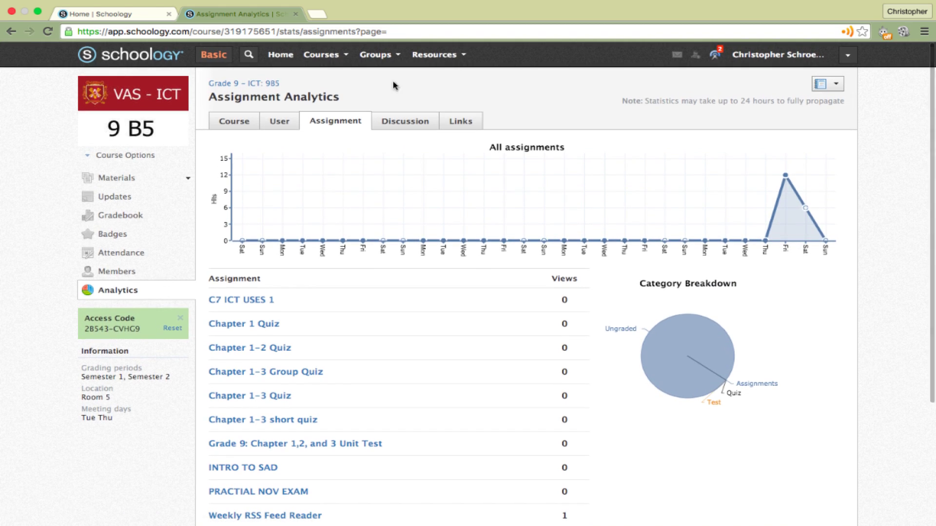
Open the VAS ICT 15/16 group and display its shared resources.
click(398, 56)
scroll(402, 146, down, 1)
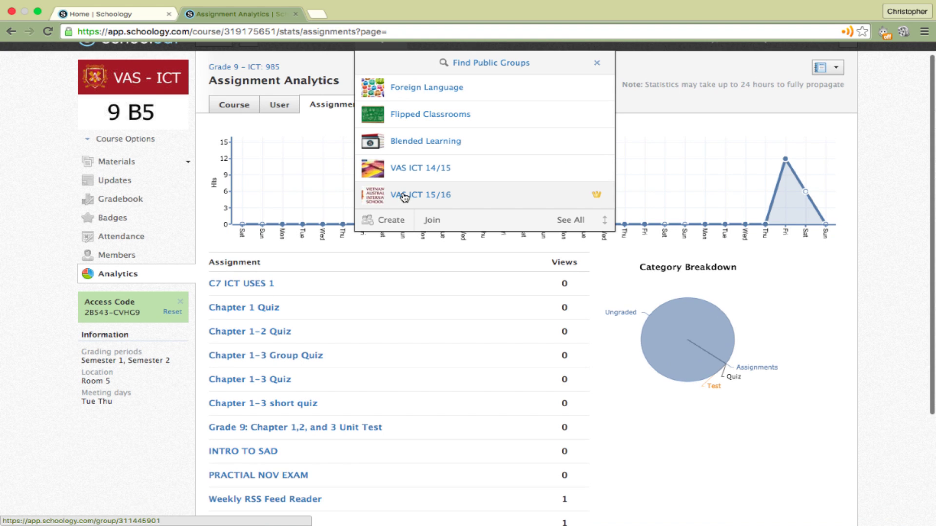
click(404, 196)
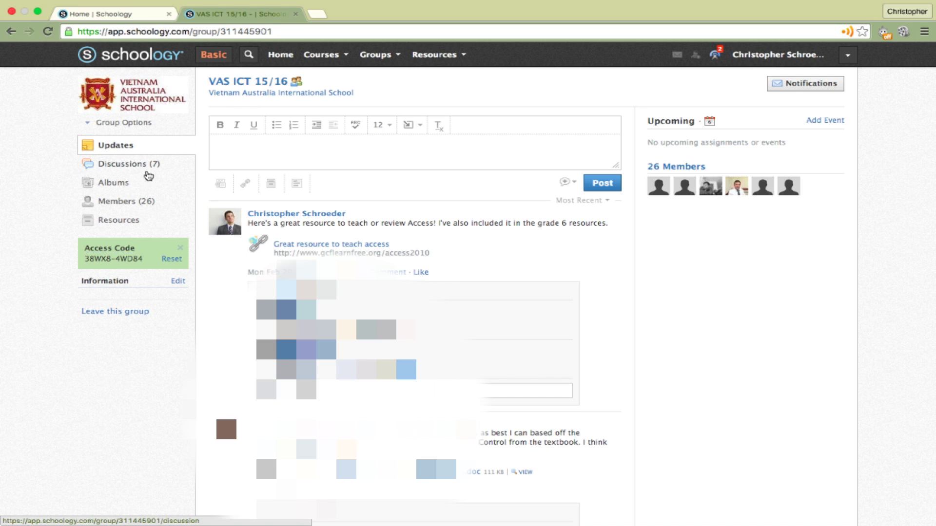
click(132, 227)
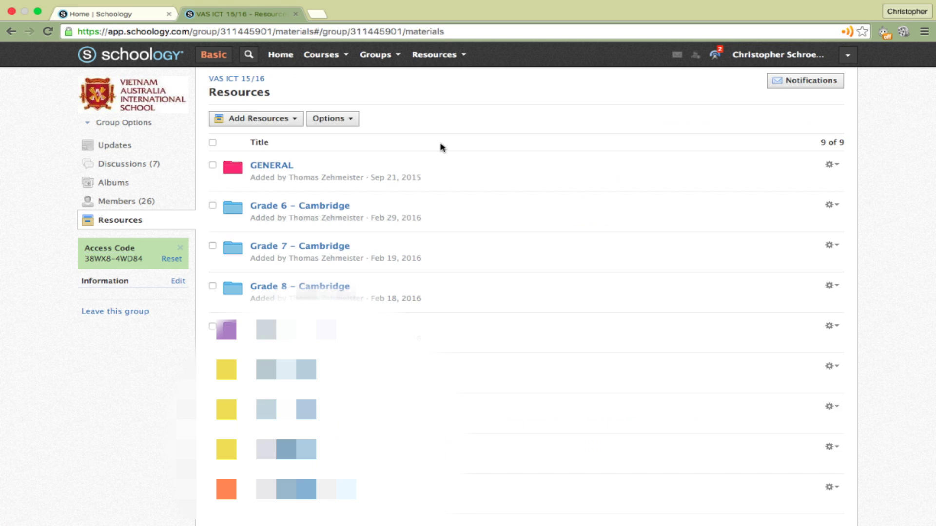
Examine the Unit 1 - Computer Basics question bank under Grade 6 - Cambridge, Unit Quizzes, and the first question's copy option.
click(281, 118)
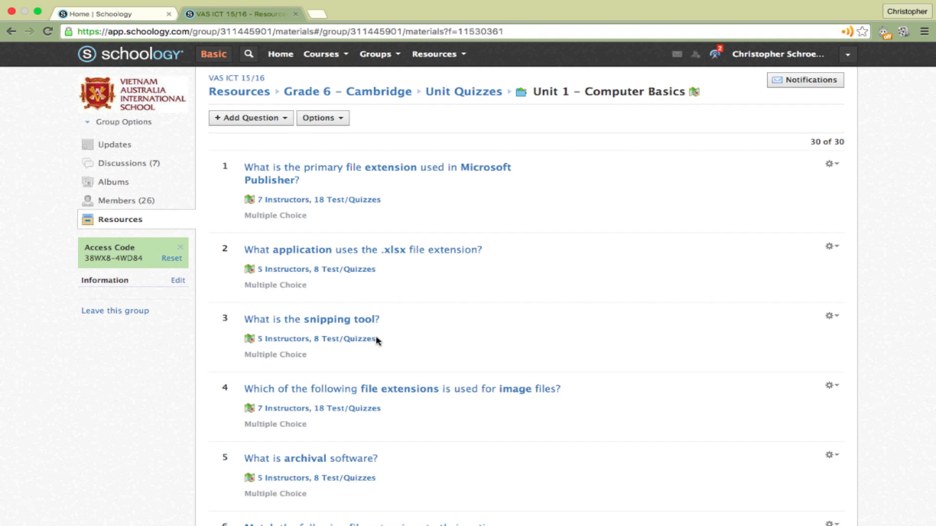
scroll(377, 340, down, 5)
scroll(378, 341, down, 2)
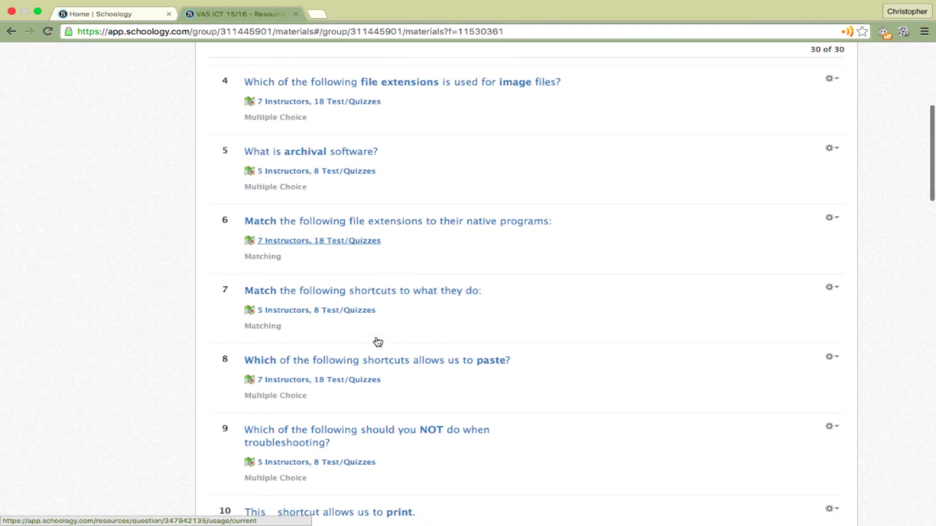
scroll(378, 341, up, 8)
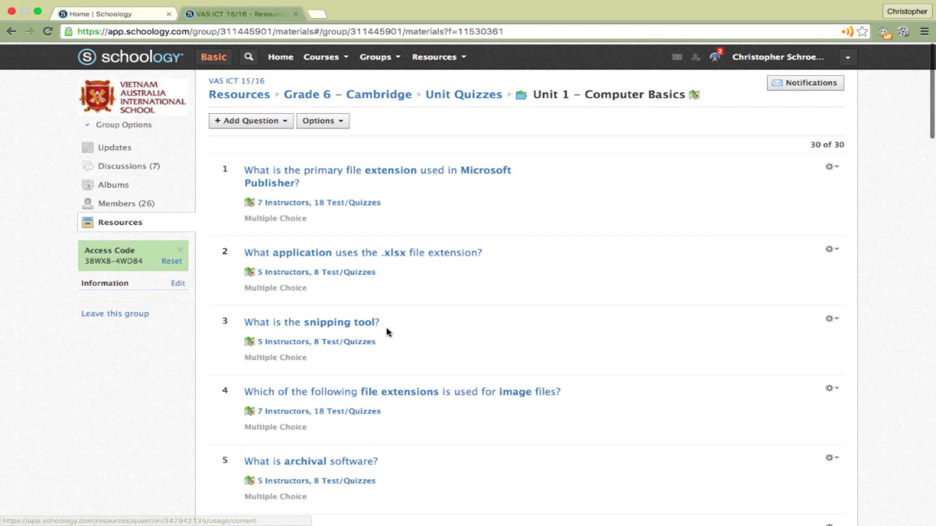
click(833, 166)
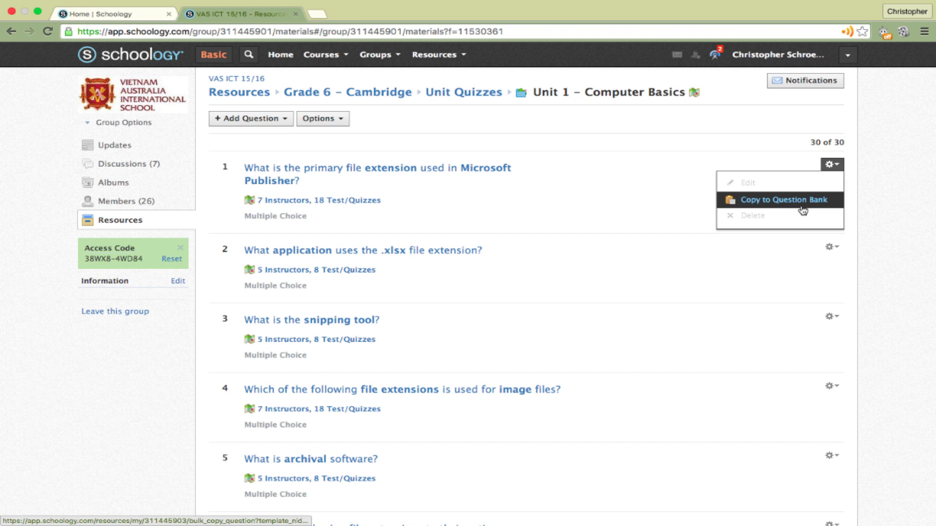
Open the 1 to 1 Computing public group.
click(375, 55)
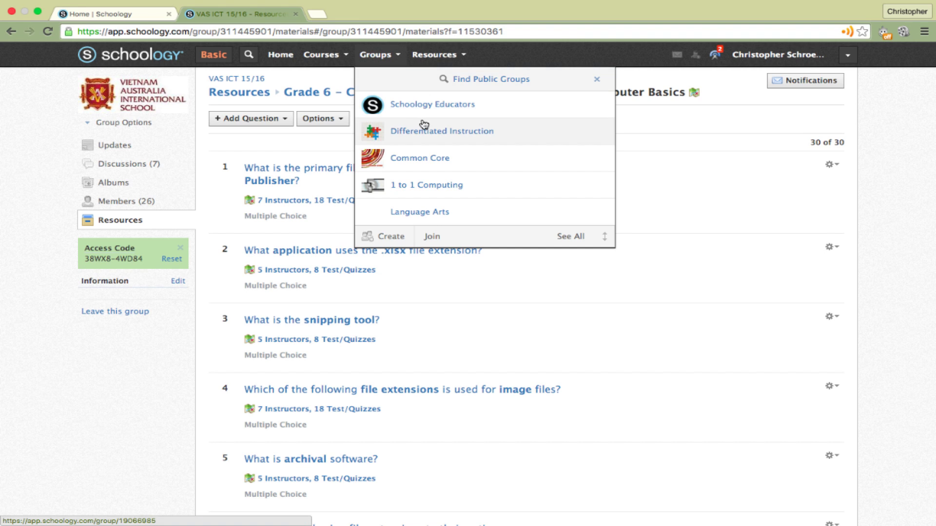
click(444, 195)
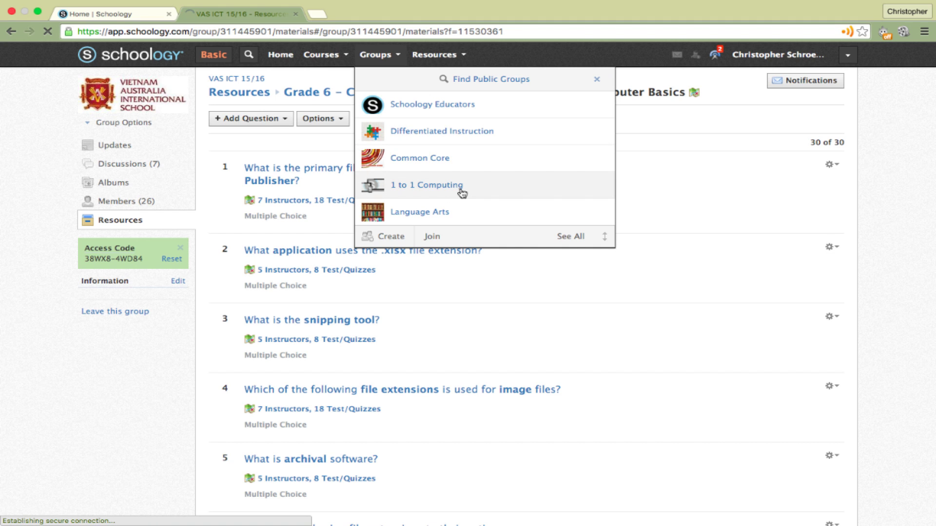